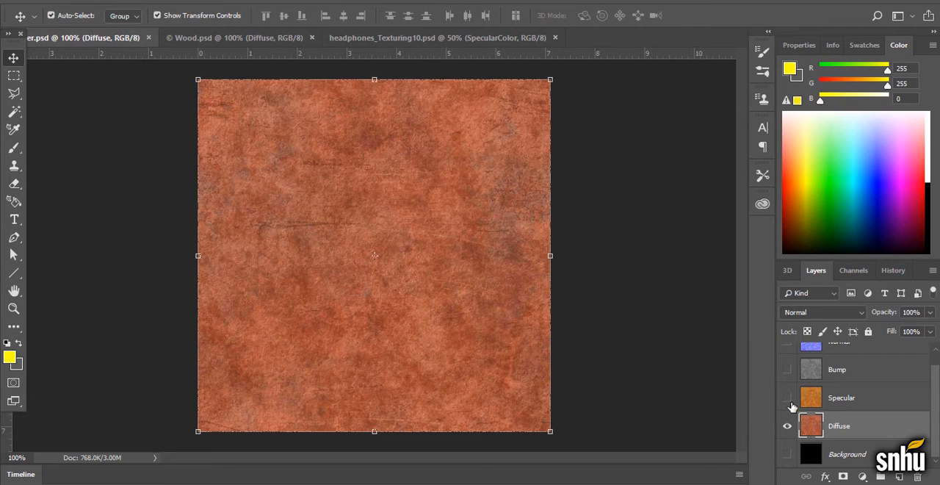
Compare the copper texture's Specular and Diffuse layers by showing and hiding the Specular layer, leaving it visible
{"action": "left_click", "coordinate": [787, 398]}
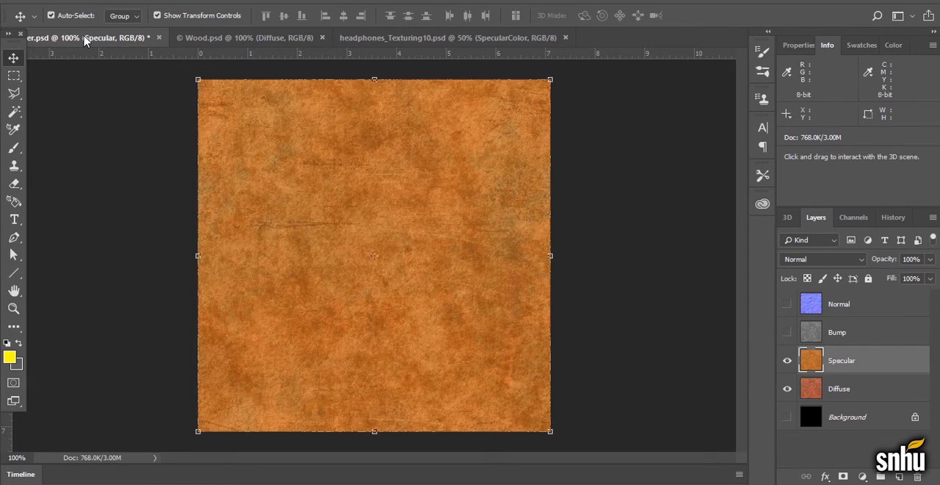
{"action": "left_click", "coordinate": [236, 37]}
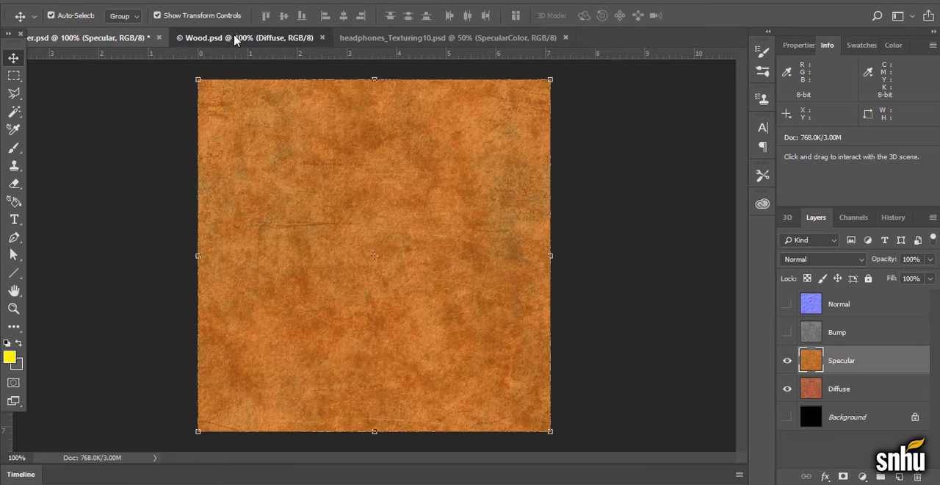
{"action": "left_click", "coordinate": [82, 38]}
{"action": "left_click", "coordinate": [852, 391]}
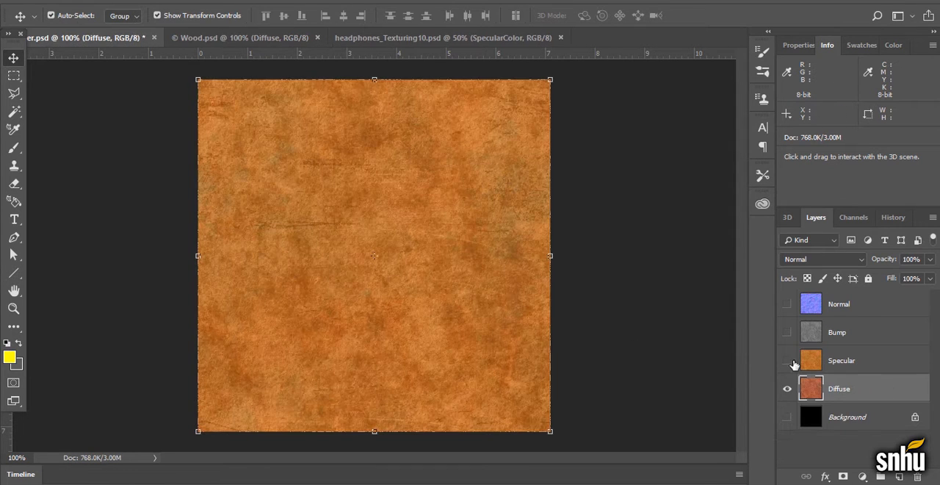
{"action": "left_click", "coordinate": [787, 360]}
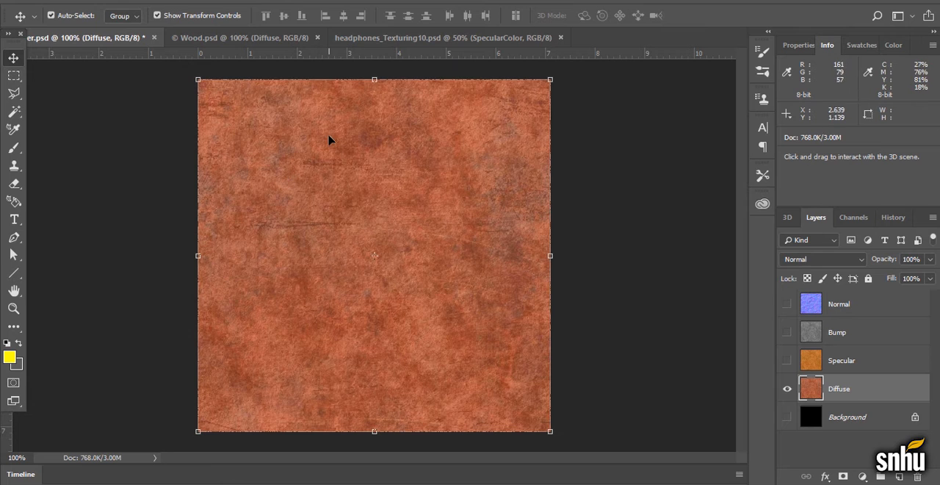
{"action": "left_click", "coordinate": [787, 360]}
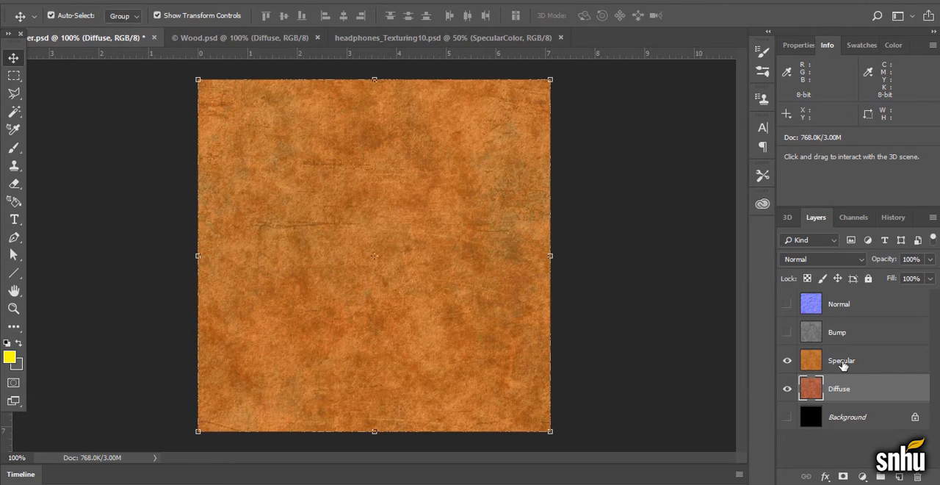
Look over the Color Balance adjustment's settings for the copper texture without applying any change
{"action": "left_click", "coordinate": [88, 0]}
{"action": "mouse_move", "coordinate": [108, 32]}
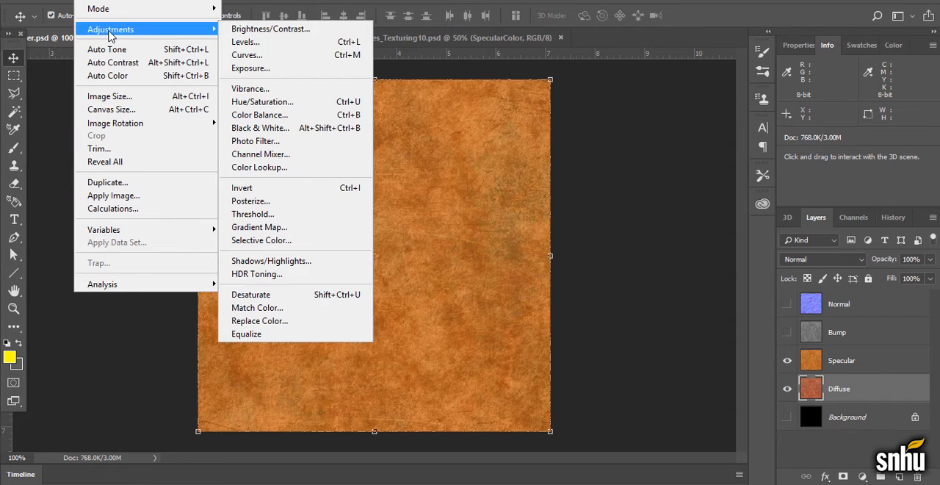
{"action": "left_click", "coordinate": [286, 115]}
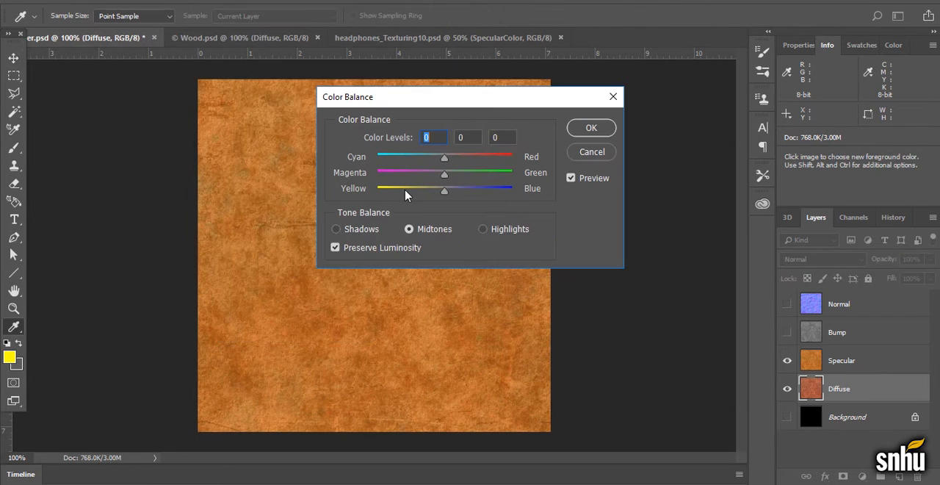
{"action": "left_click", "coordinate": [602, 156]}
{"action": "key", "text": "v"}
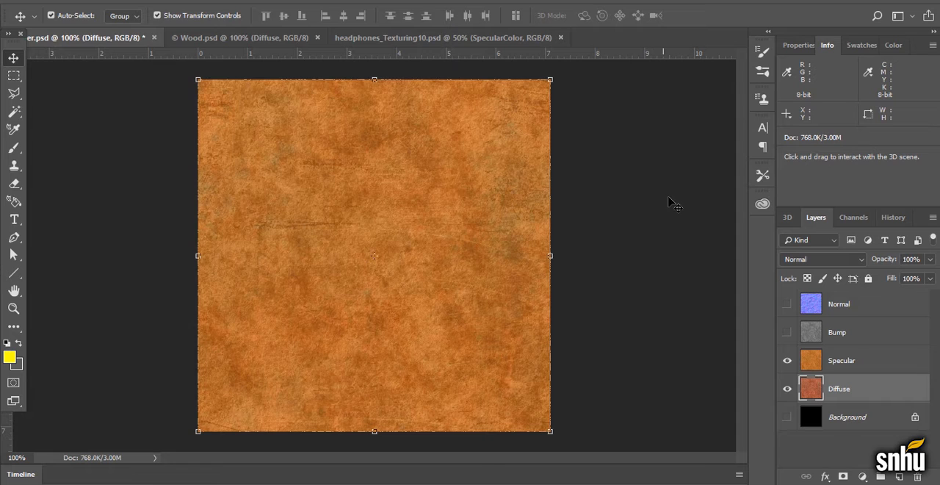
Show the Bump layer and look over the Hue/Saturation settings without applying any change
{"action": "left_click", "coordinate": [787, 334]}
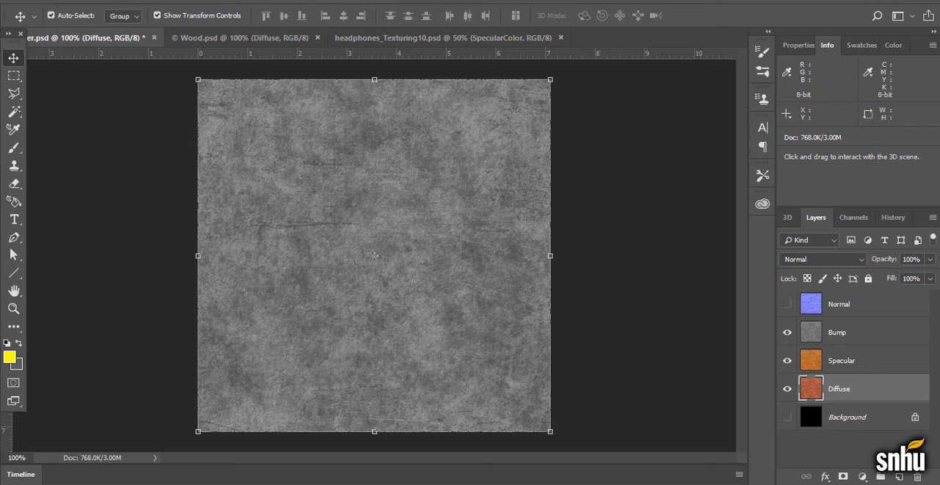
{"action": "left_click", "coordinate": [102, 1]}
{"action": "mouse_move", "coordinate": [113, 27]}
{"action": "left_click", "coordinate": [257, 101]}
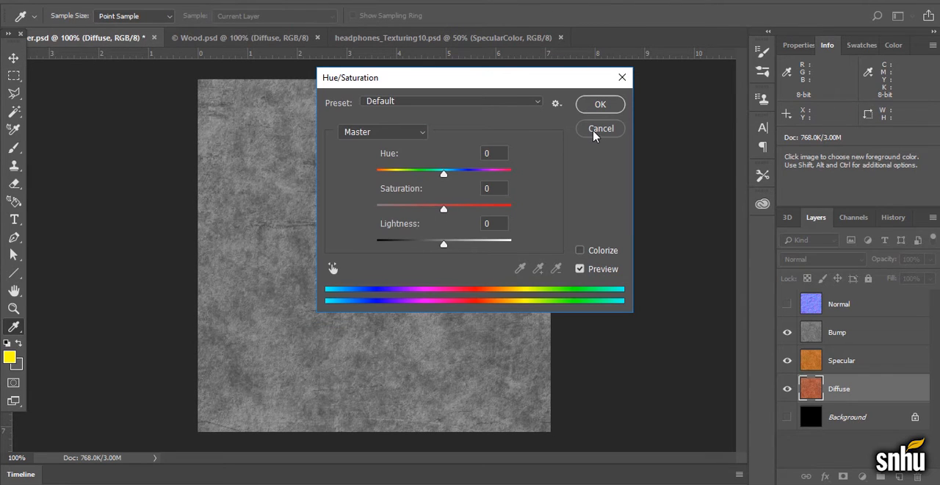
{"action": "left_click", "coordinate": [601, 129]}
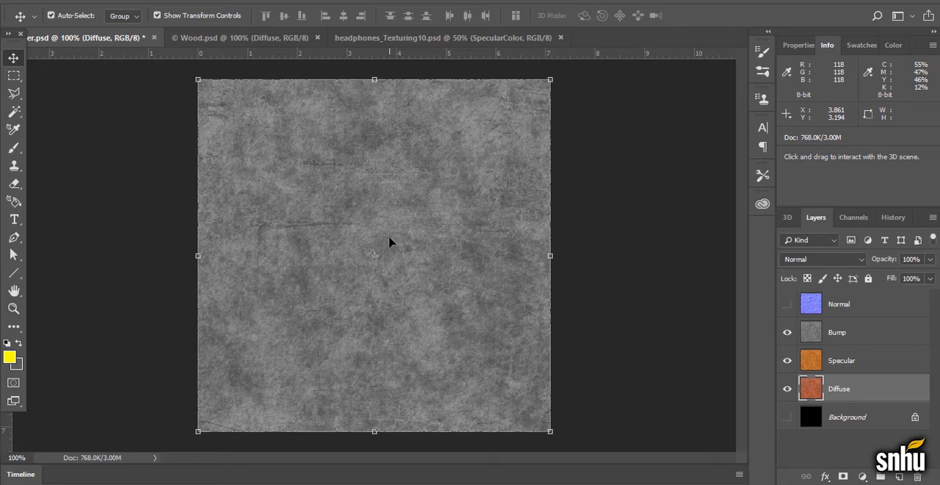
Duplicate the Bump layer within Copper.psd under the name Bump copy
{"action": "left_click", "coordinate": [850, 336]}
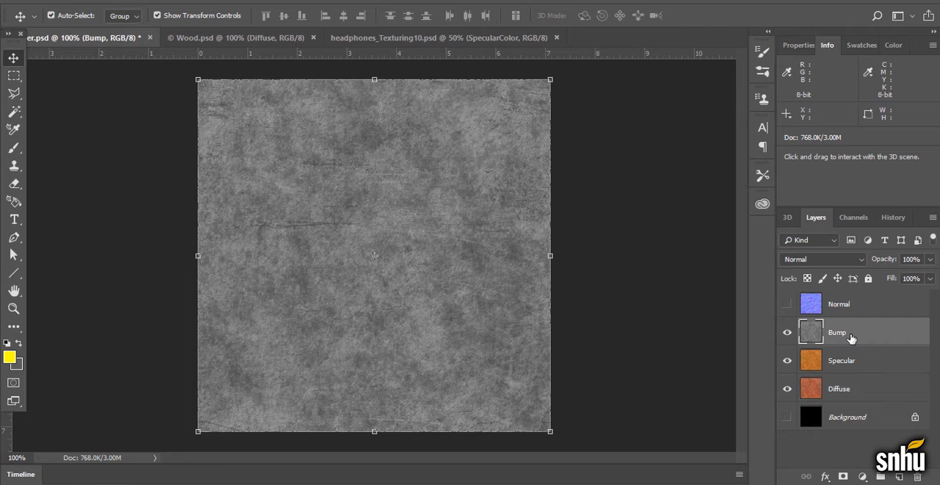
{"action": "right_click", "coordinate": [849, 337]}
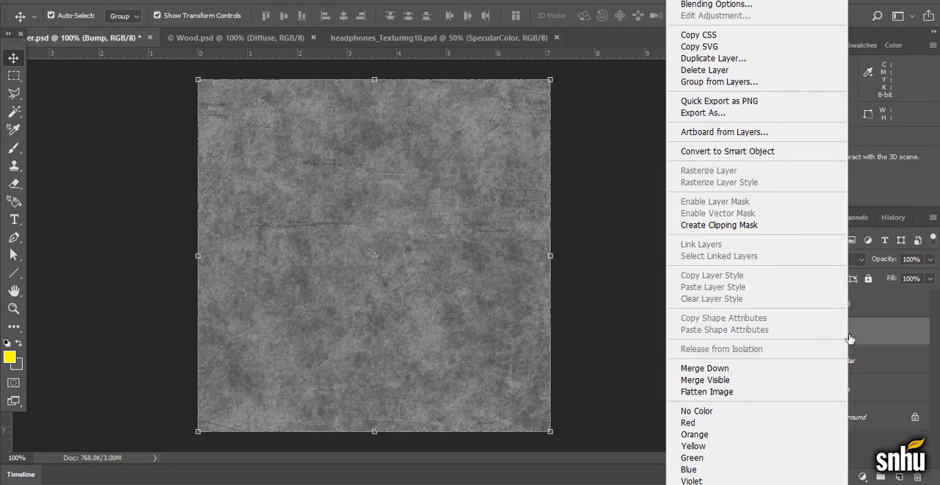
{"action": "left_click", "coordinate": [735, 59]}
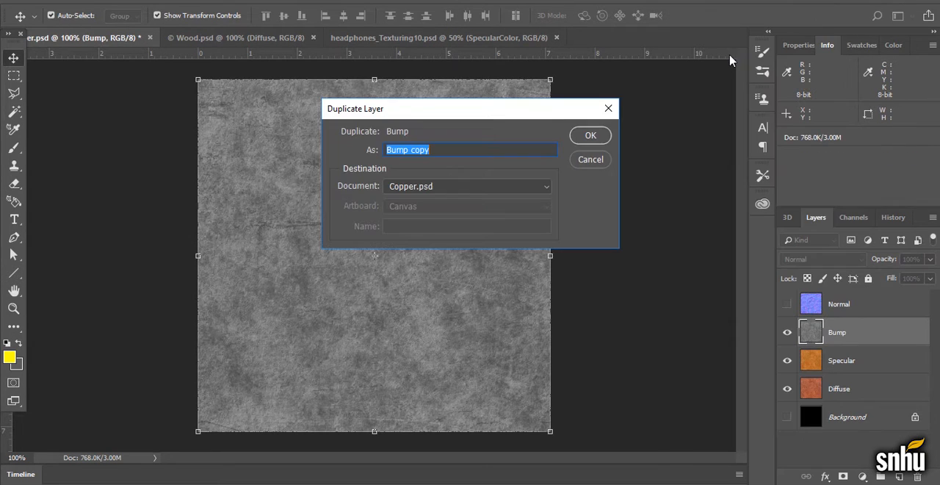
{"action": "left_click", "coordinate": [588, 140]}
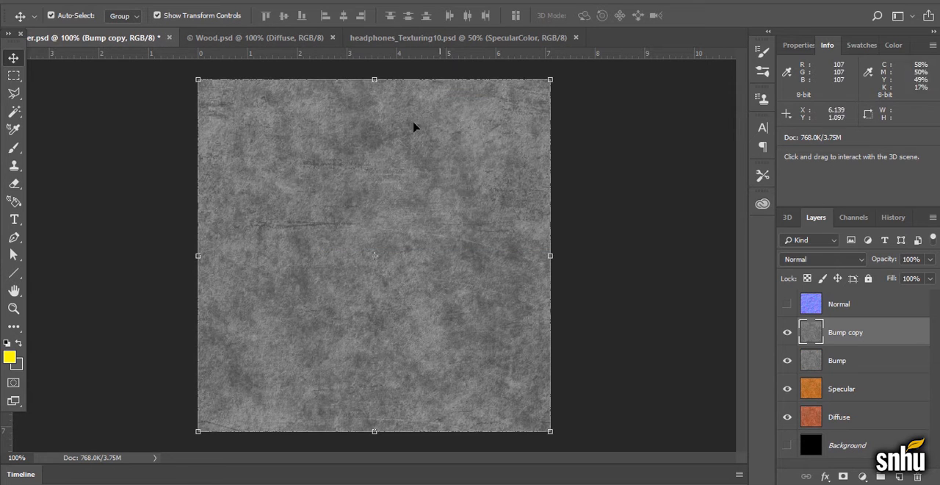
Generate a normal map from the Bump copy layer and open the document history
{"action": "left_click", "coordinate": [212, 1]}
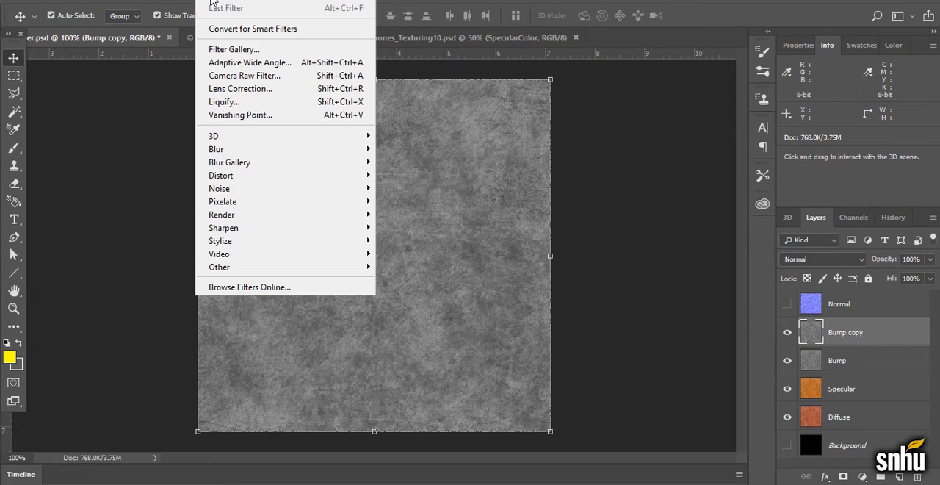
{"action": "mouse_move", "coordinate": [269, 138]}
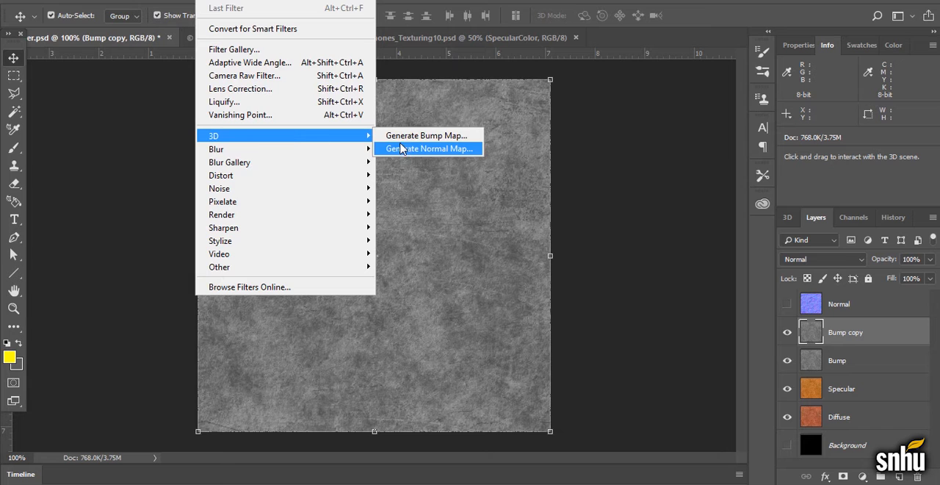
{"action": "left_click", "coordinate": [402, 148]}
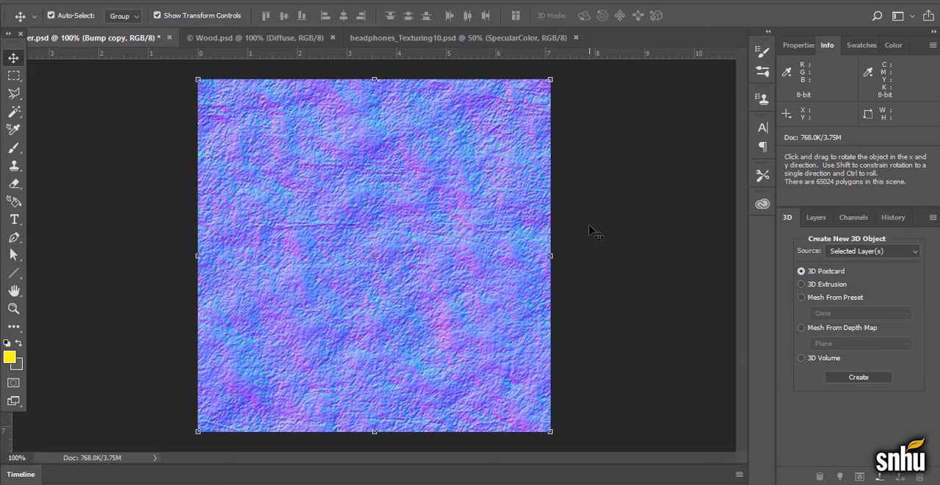
{"action": "left_click", "coordinate": [894, 218]}
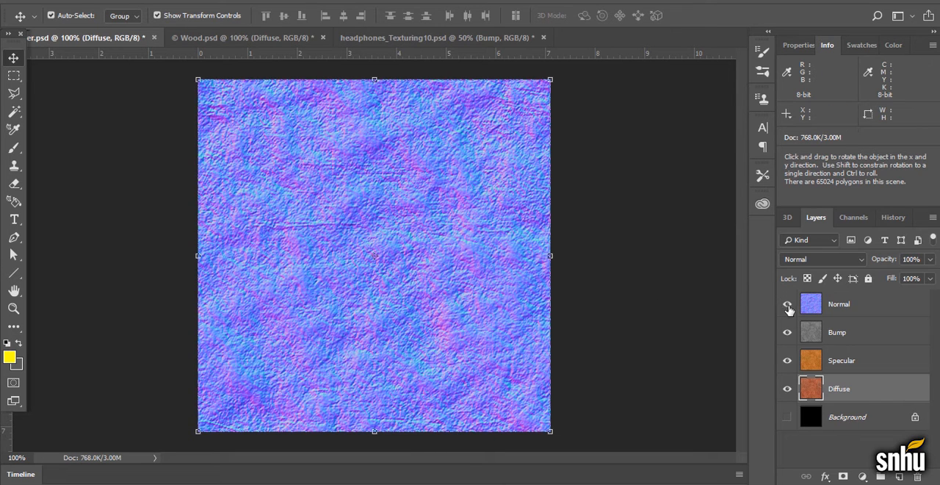
Examine the copper texture's Diffuse, Specular and Normal maps individually by changing layer visibility, ending with all layers hidden
{"action": "left_click", "coordinate": [787, 304]}
{"action": "left_click", "coordinate": [787, 332]}
{"action": "left_click", "coordinate": [787, 359]}
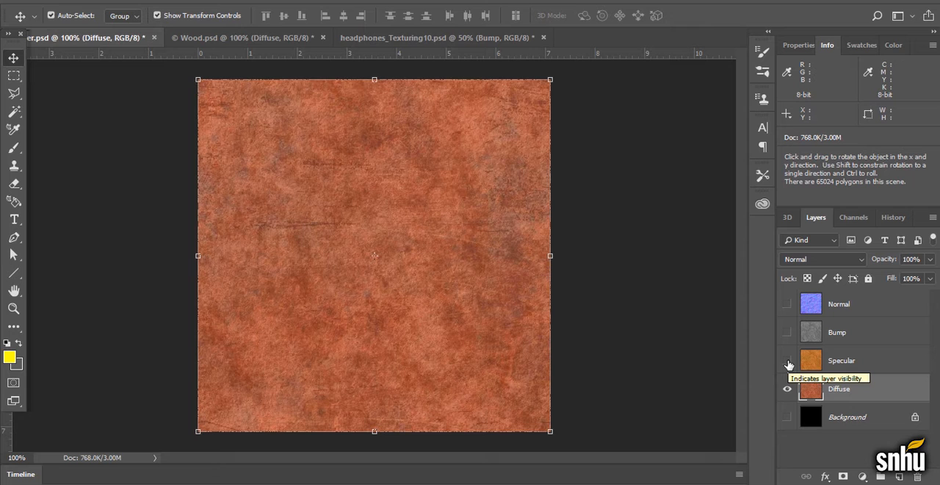
{"action": "left_click", "coordinate": [787, 360]}
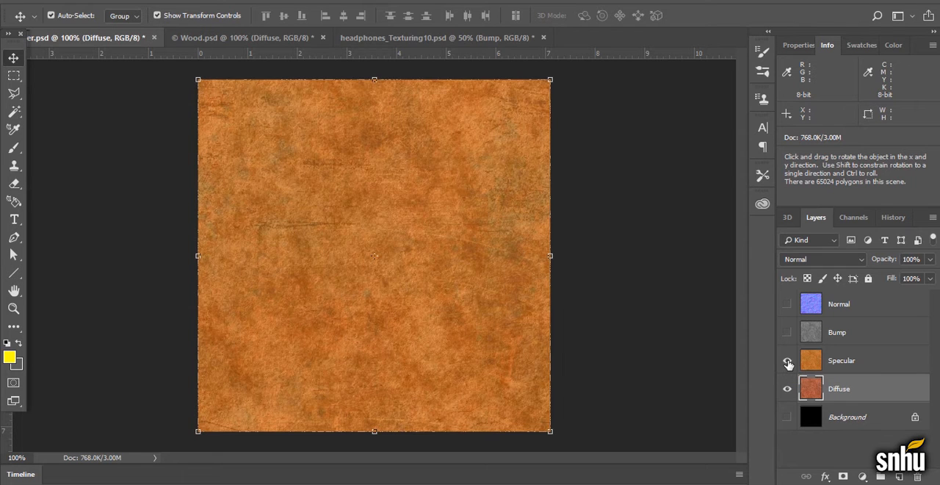
{"action": "left_click", "coordinate": [787, 389]}
{"action": "left_click", "coordinate": [787, 304]}
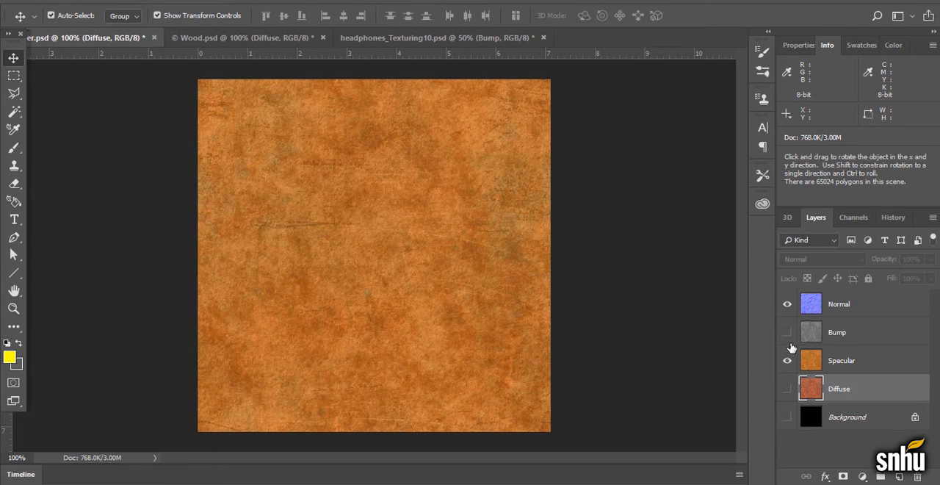
{"action": "left_click", "coordinate": [787, 360]}
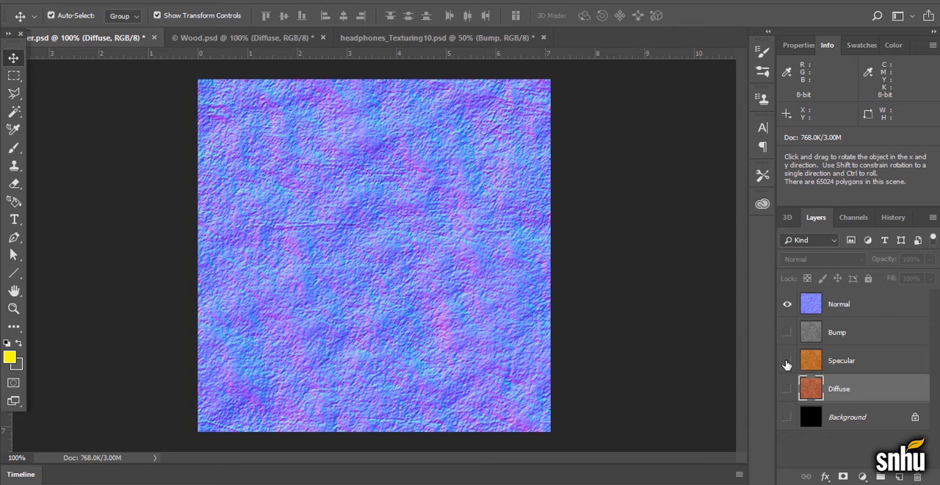
{"action": "left_click", "coordinate": [787, 304]}
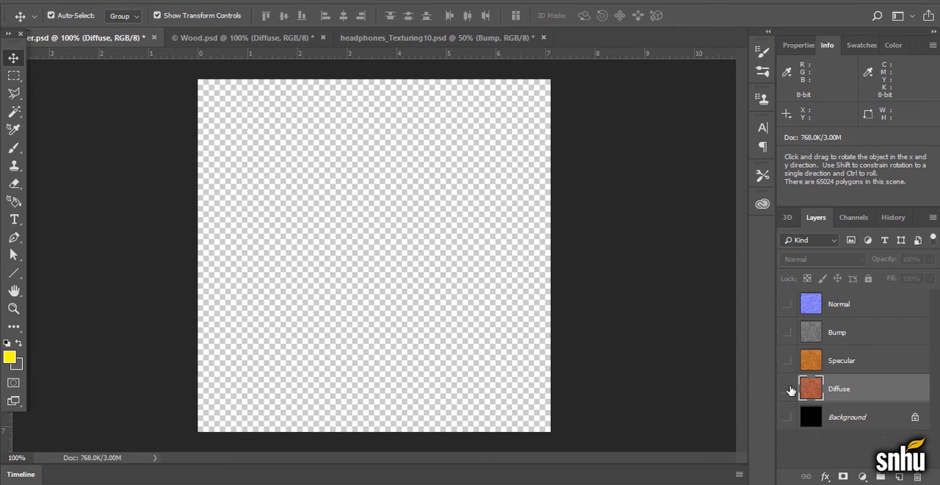
Make the Normal, Bump, Specular and Diffuse layers visible in the copper document
{"action": "left_click", "coordinate": [788, 304]}
{"action": "left_click", "coordinate": [787, 332]}
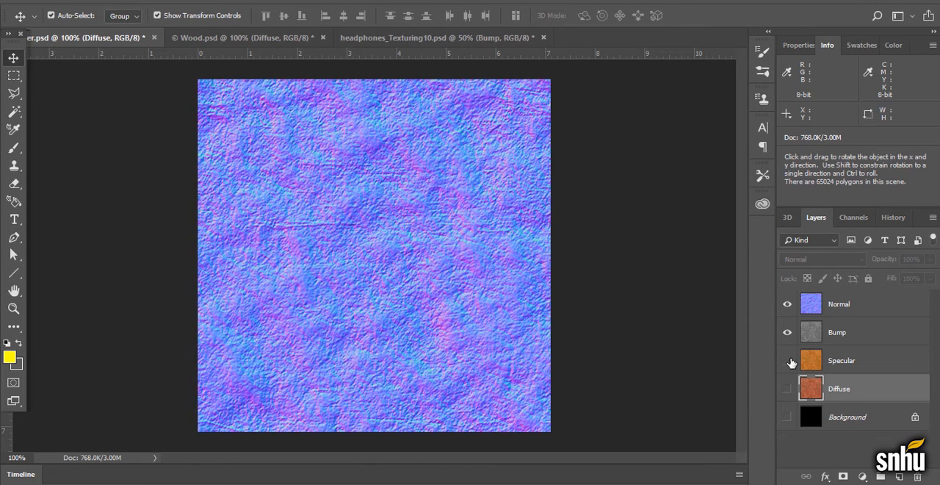
{"action": "left_click", "coordinate": [787, 360]}
{"action": "left_click", "coordinate": [787, 388]}
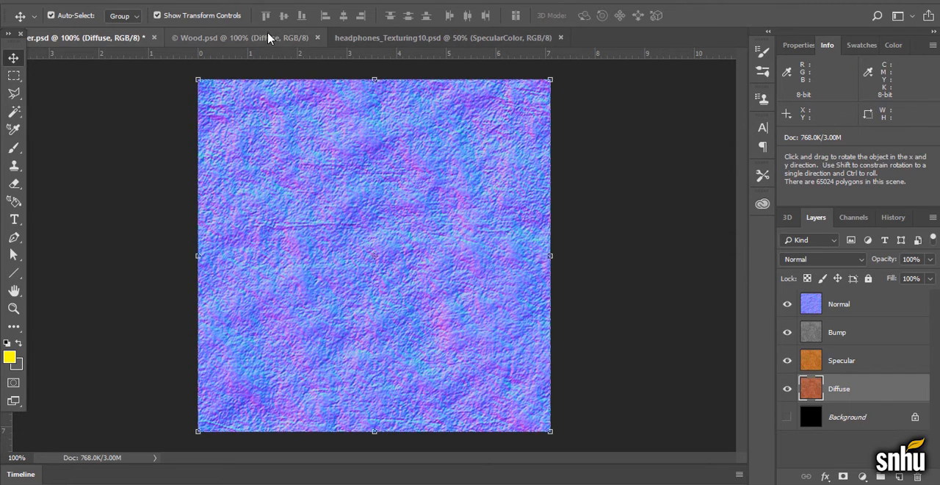
Switch to Wood.psd and view its Bump, Normal and Specular layers in turn, leaving Specular shown
{"action": "left_click", "coordinate": [268, 39]}
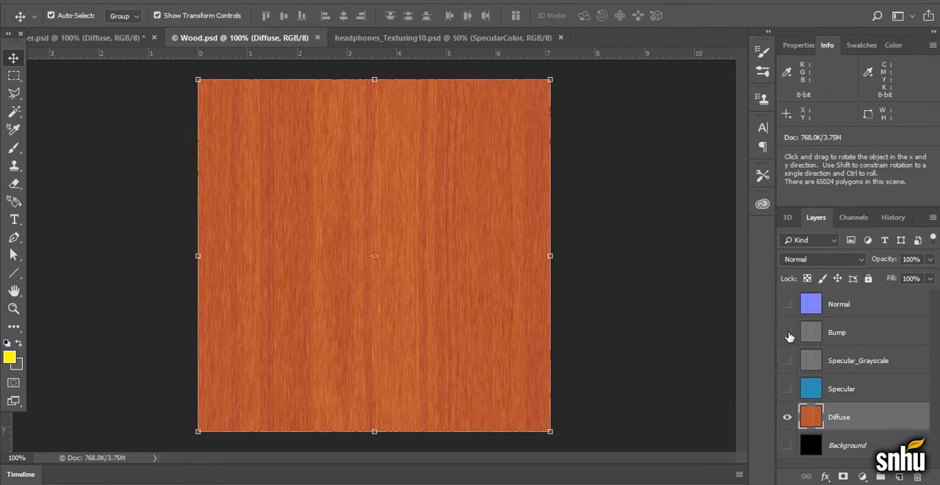
{"action": "left_click", "coordinate": [787, 332]}
{"action": "left_click", "coordinate": [221, 3]}
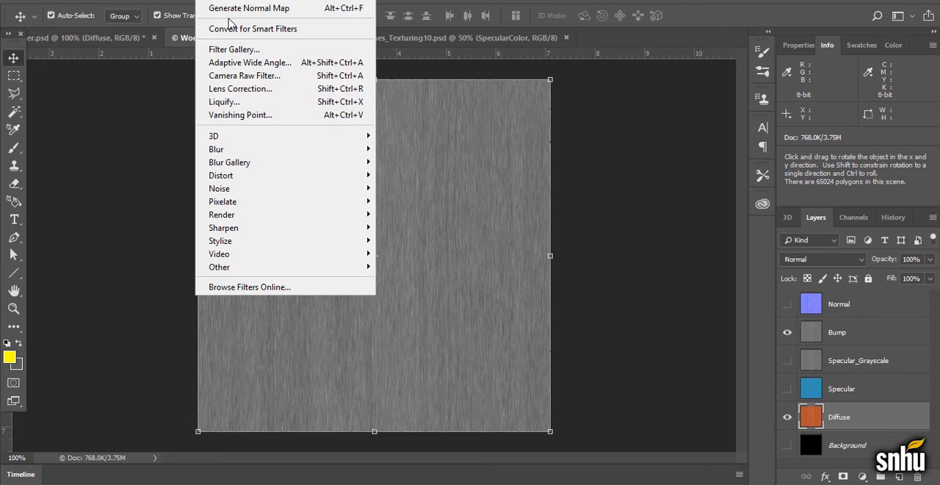
{"action": "left_click", "coordinate": [224, 2]}
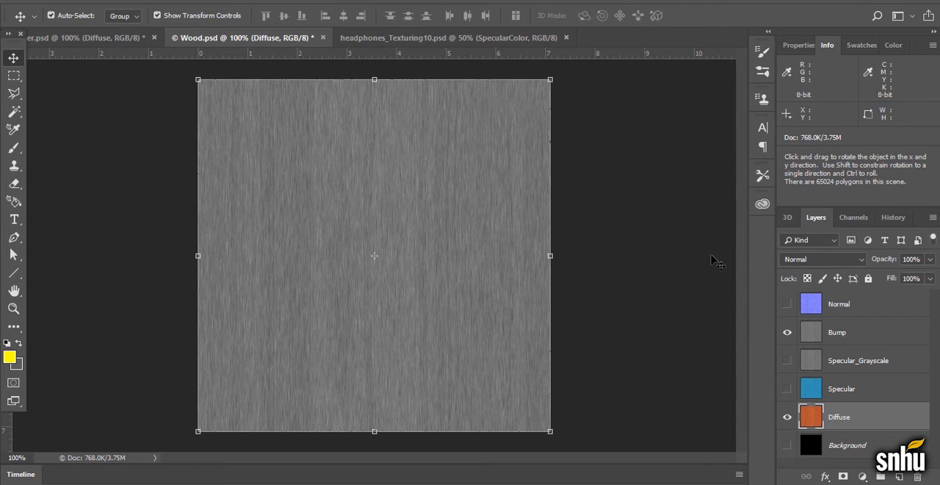
{"action": "left_click", "coordinate": [787, 304]}
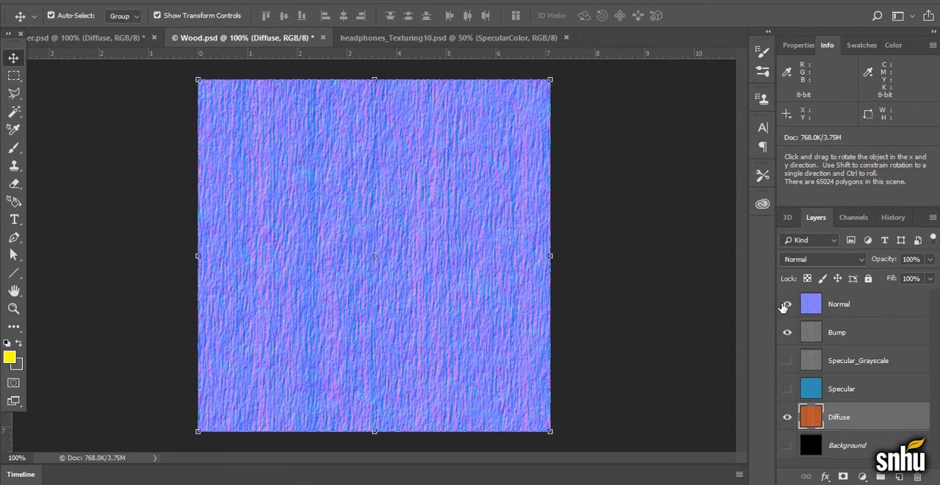
{"action": "left_click", "coordinate": [786, 304]}
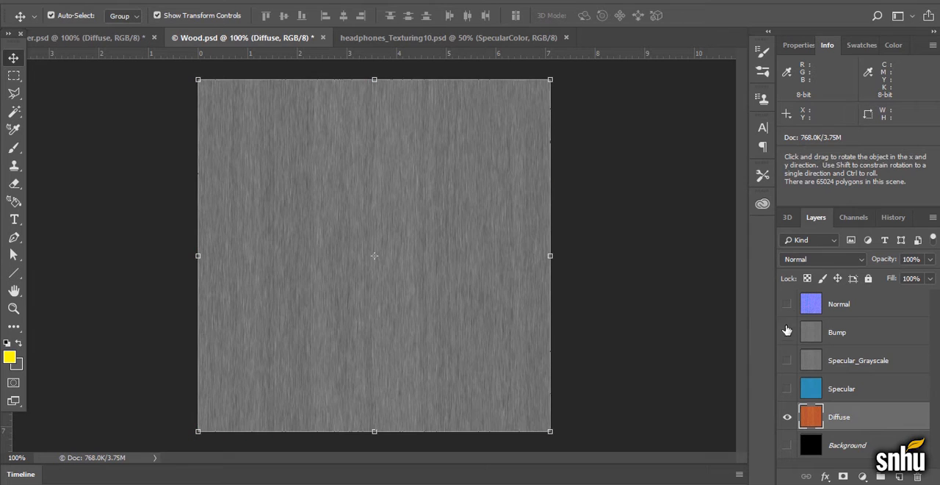
{"action": "left_click", "coordinate": [787, 332]}
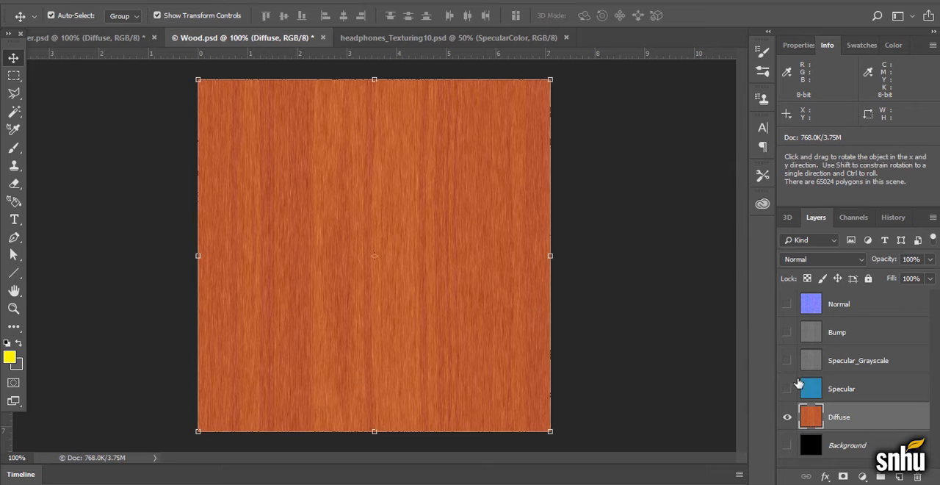
{"action": "left_click", "coordinate": [786, 388]}
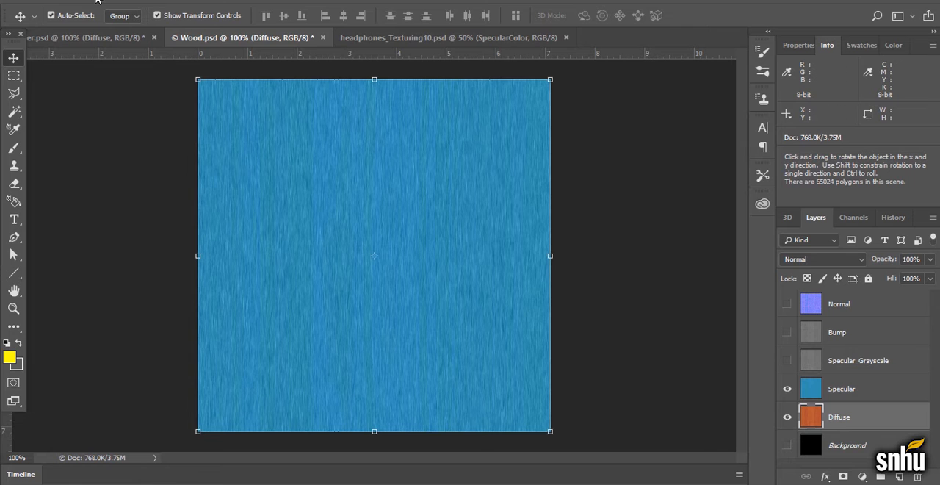
Try a Hue/Saturation adjustment with Hue +180 on the wood texture's Diffuse layer
{"action": "left_click", "coordinate": [99, 3]}
{"action": "mouse_move", "coordinate": [119, 31]}
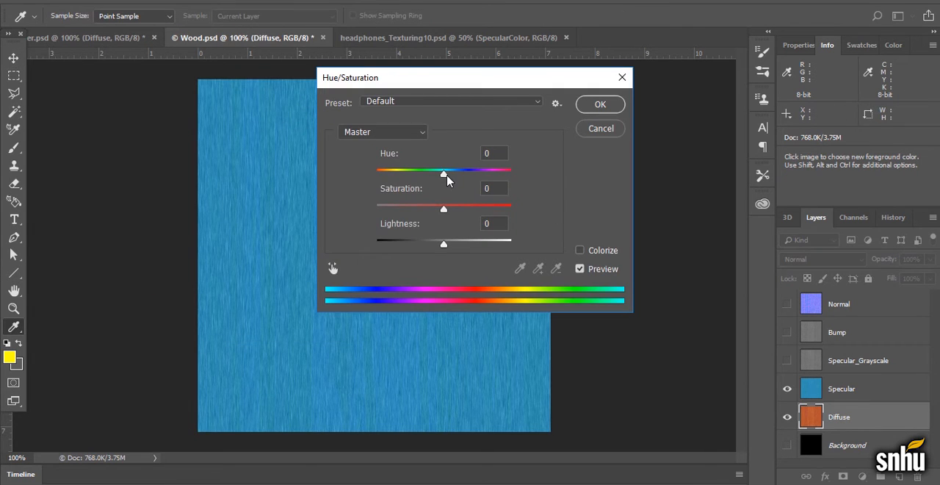
{"action": "left_click_drag", "start_coordinate": [445, 176], "coordinate": [529, 187]}
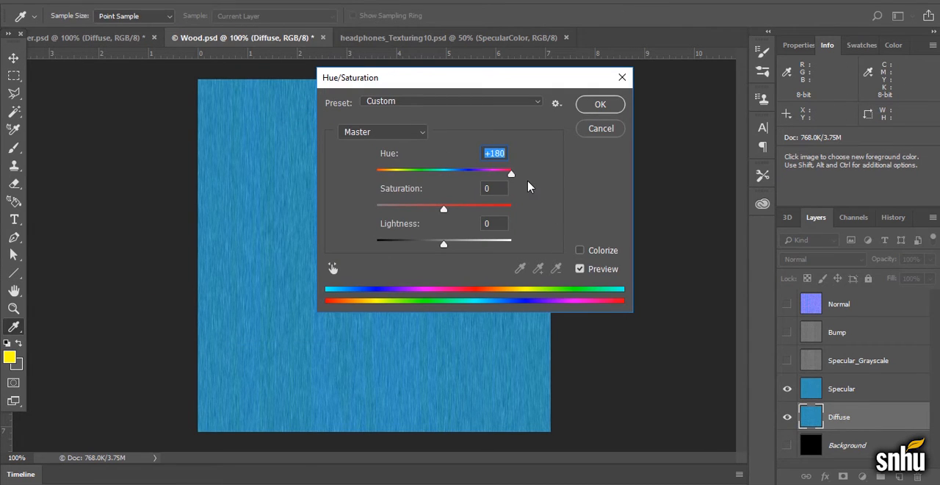
{"action": "left_click", "coordinate": [609, 129]}
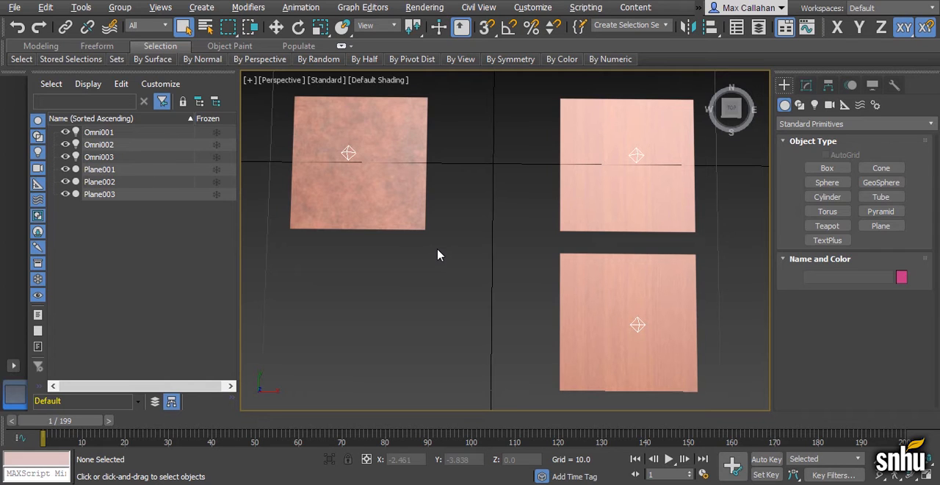
Switch to 3ds Max and select the copper-textured plane, Plane001
{"action": "left_click", "coordinate": [427, 214]}
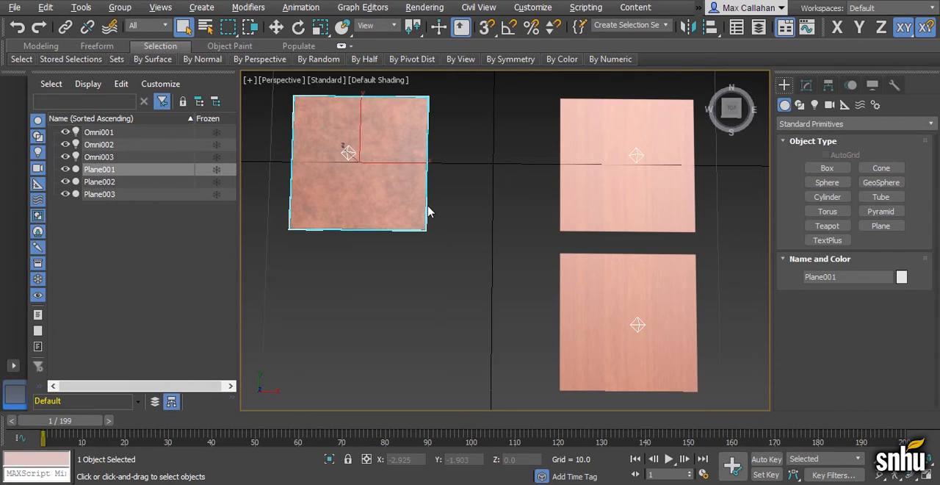
Open the Material Editor and examine the diffuse, specular and bump map assignments of the copper material
{"action": "key", "text": "m"}
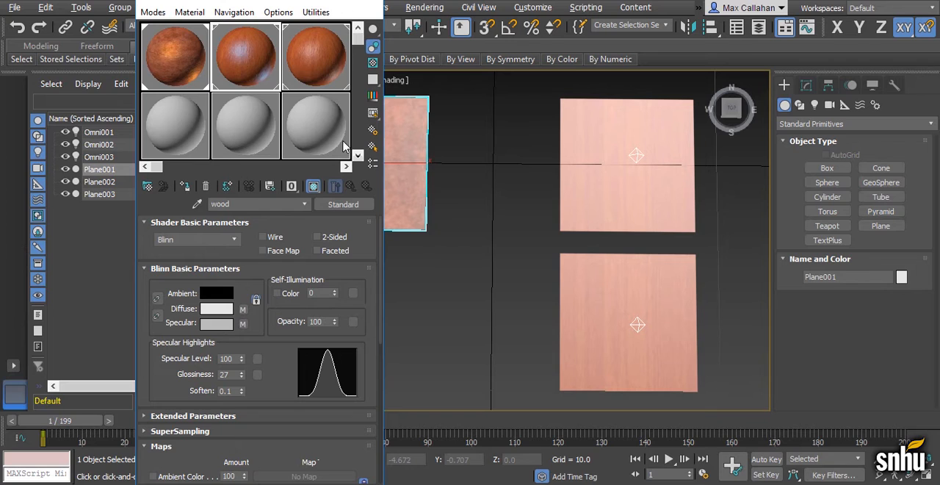
{"action": "left_click", "coordinate": [171, 62]}
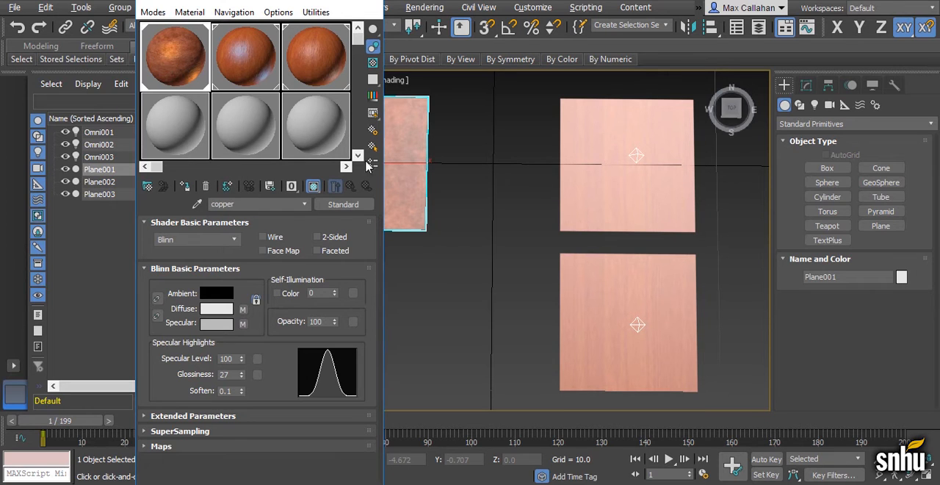
{"action": "left_click", "coordinate": [213, 446]}
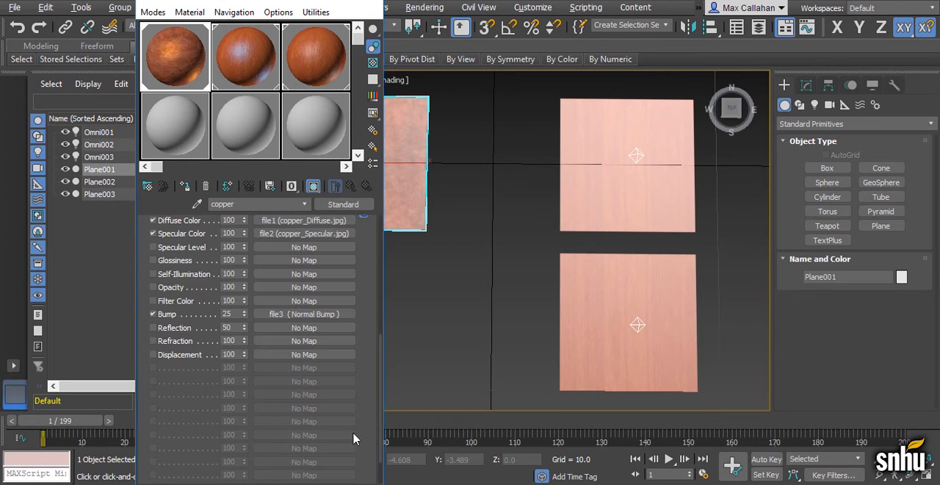
{"action": "scroll", "coordinate": [366, 369], "scroll_direction": "down", "scroll_amount": 5}
{"action": "left_click_drag", "start_coordinate": [367, 369], "coordinate": [367, 375]}
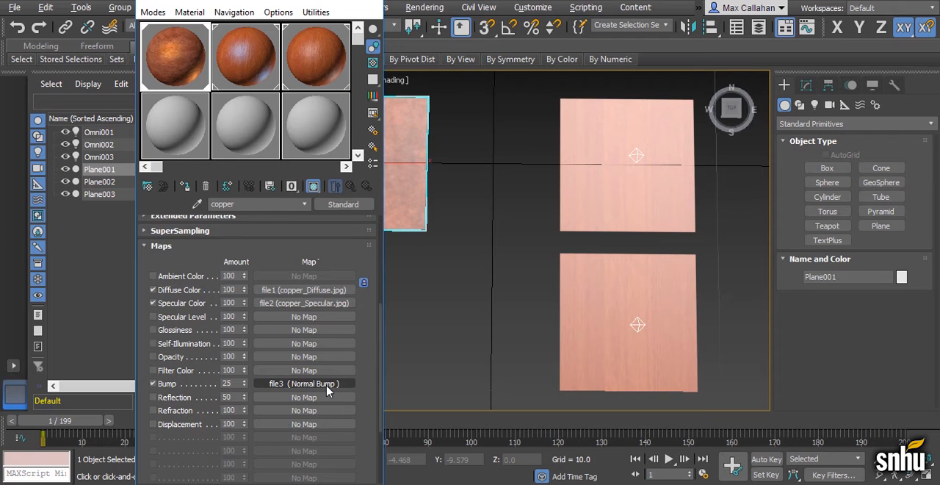
{"action": "left_click", "coordinate": [300, 2]}
Render the Perspective view of the copper plane and inspect how its surface catches the light
{"action": "middle_click_drag", "start_coordinate": [425, 180], "coordinate": [617, 271]}
{"action": "scroll", "coordinate": [534, 255], "scroll_direction": "up", "scroll_amount": 3}
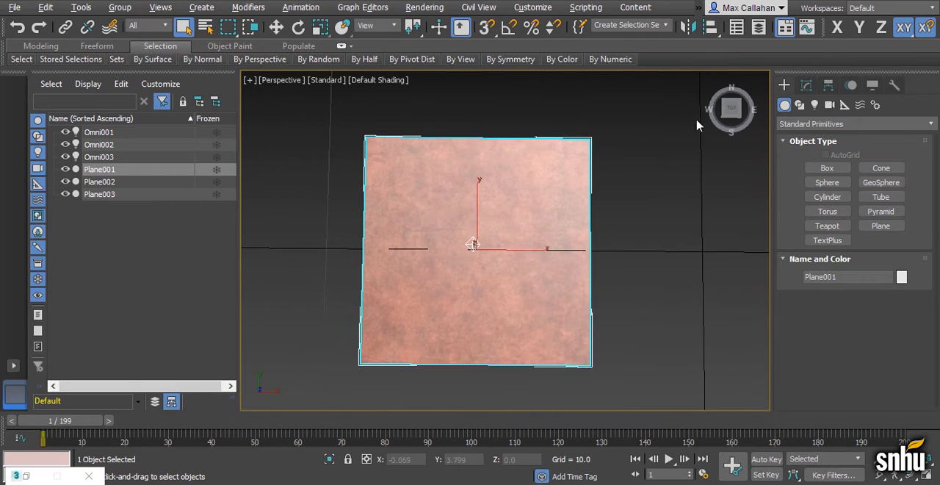
{"action": "left_click", "coordinate": [420, 6]}
{"action": "left_click", "coordinate": [428, 32]}
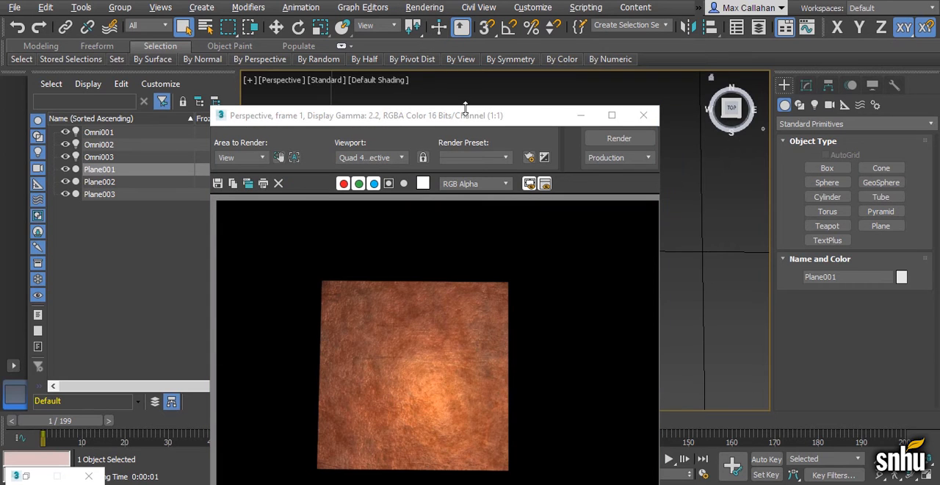
{"action": "left_click_drag", "start_coordinate": [465, 114], "coordinate": [450, 22]}
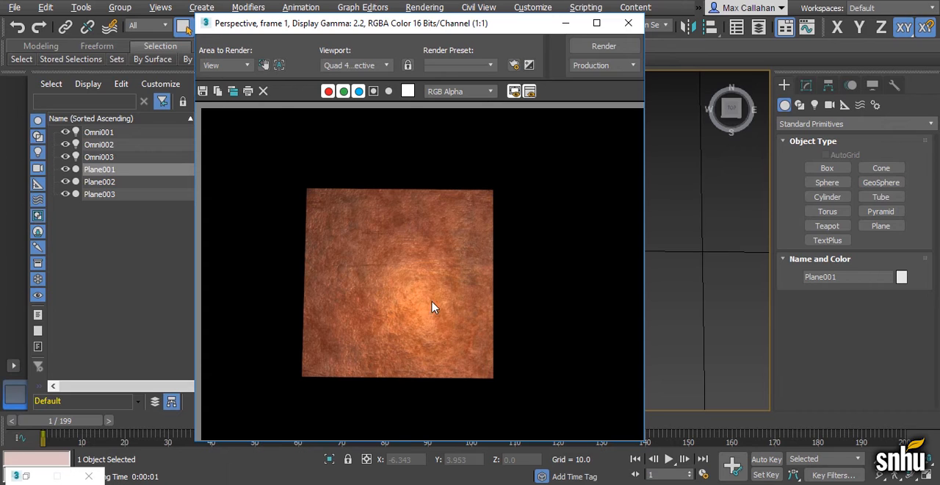
{"action": "left_click", "coordinate": [566, 23]}
Select the Omni001 light over the copper plane, display its Intensity/Color/Attenuation settings, and review its highlight in the copper render
{"action": "left_click", "coordinate": [474, 245]}
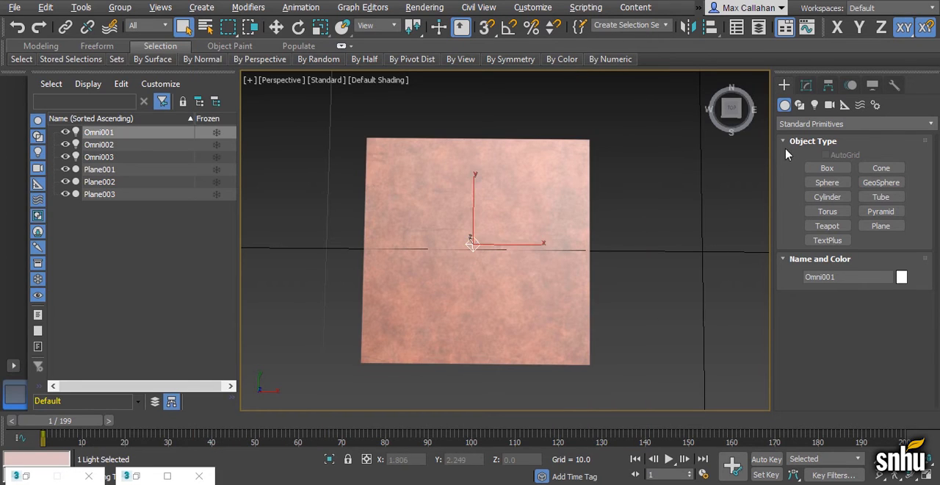
{"action": "left_click", "coordinate": [805, 87]}
{"action": "scroll", "coordinate": [917, 361], "scroll_direction": "down", "scroll_amount": 3}
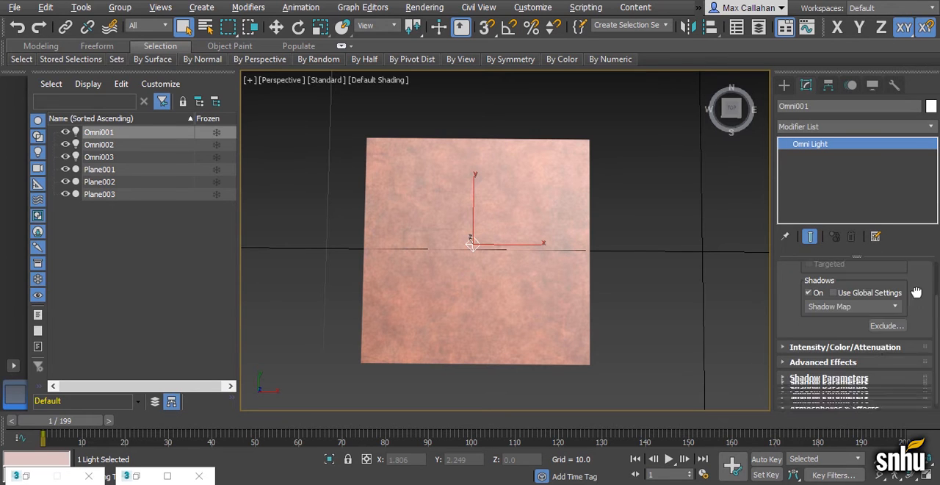
{"action": "left_click", "coordinate": [874, 344]}
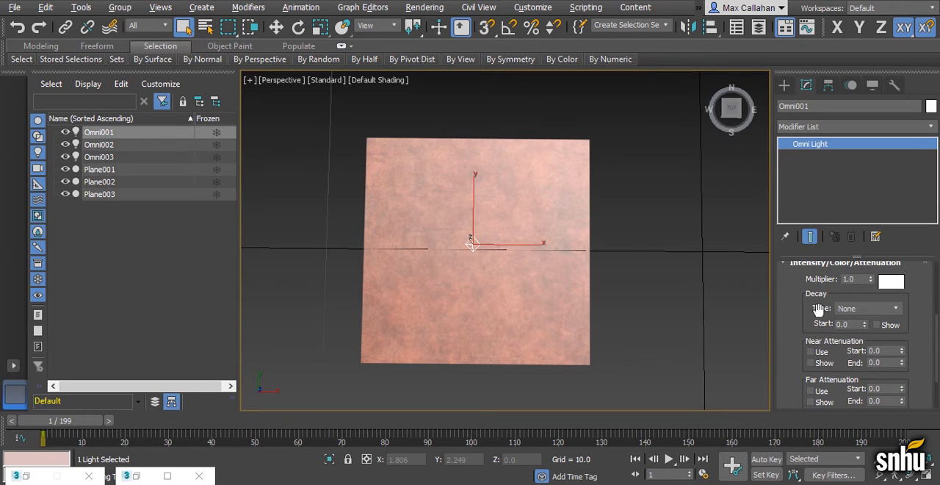
{"action": "left_click", "coordinate": [132, 475]}
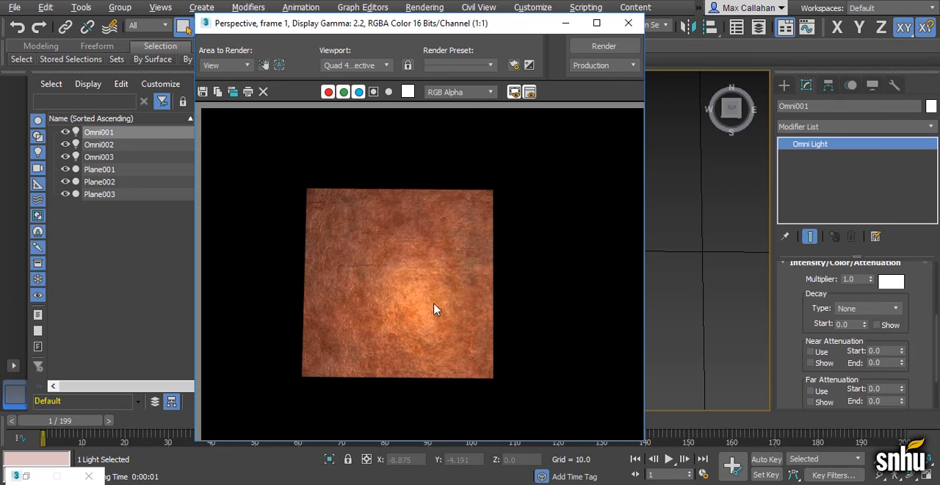
{"action": "left_click", "coordinate": [565, 23]}
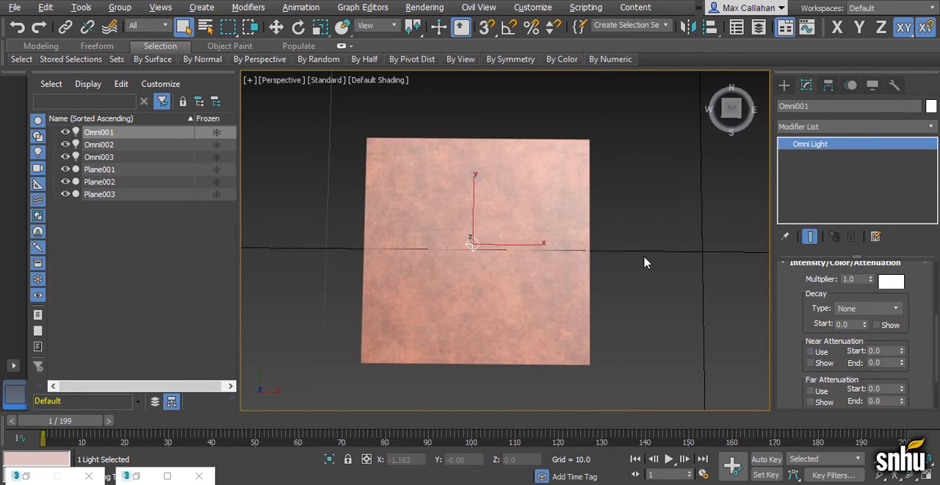
Examine the diffuse, specular and bump map assignments of the wood material on the upper wood plane
{"action": "middle_click_drag", "start_coordinate": [668, 287], "coordinate": [312, 305]}
{"action": "middle_click_drag", "start_coordinate": [560, 295], "coordinate": [490, 287]}
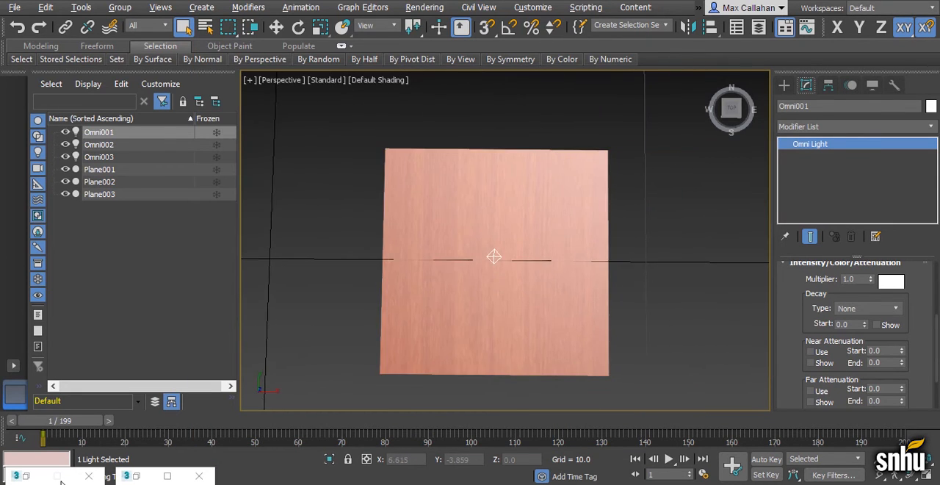
{"action": "left_click", "coordinate": [26, 476]}
{"action": "left_click", "coordinate": [238, 60]}
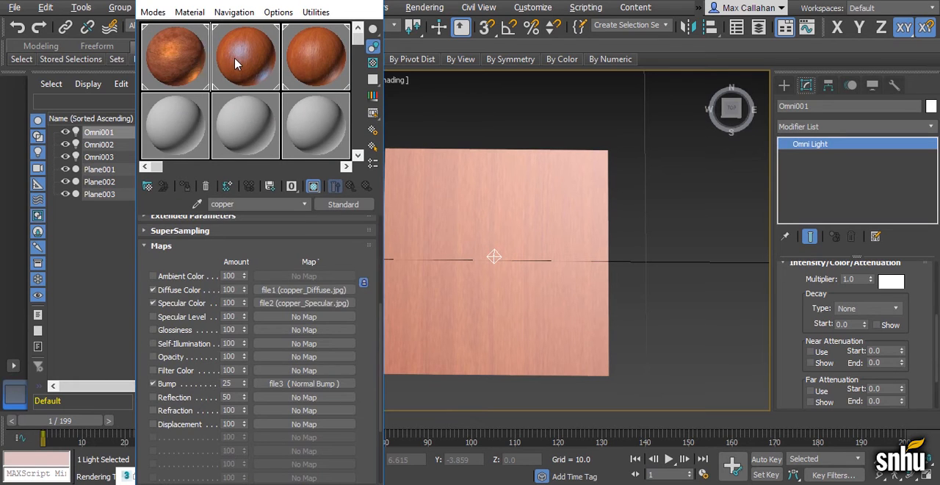
{"action": "scroll", "coordinate": [363, 360], "scroll_direction": "down", "scroll_amount": 6}
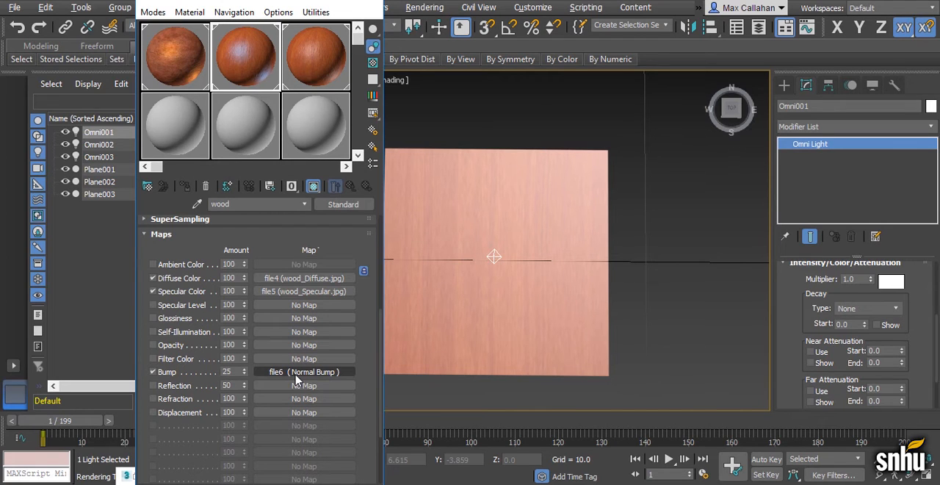
{"action": "left_click", "coordinate": [305, 2]}
Render the upper wood plane and inspect its specular highlight
{"action": "left_click", "coordinate": [423, 8]}
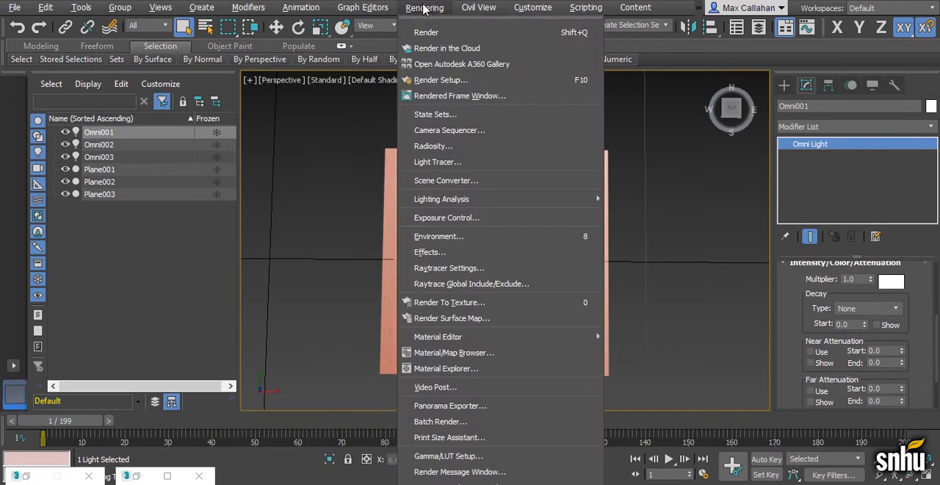
{"action": "left_click", "coordinate": [426, 32]}
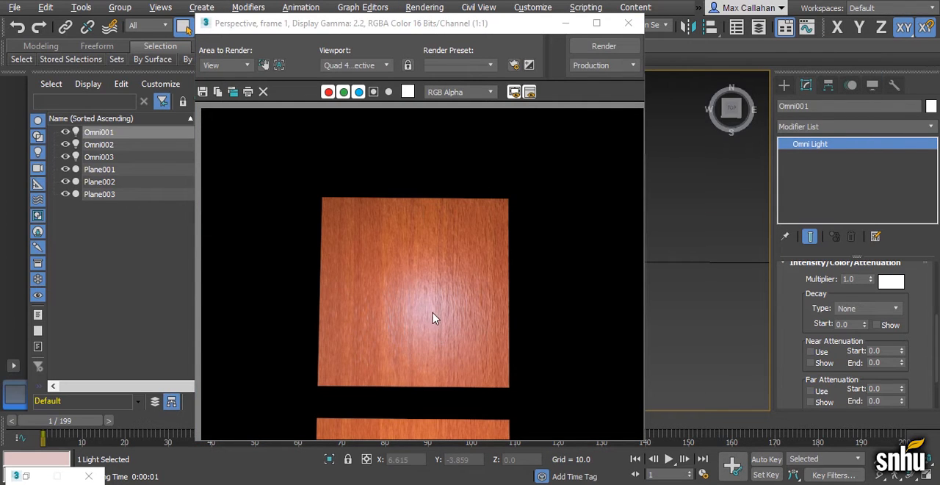
{"action": "left_click", "coordinate": [565, 23]}
Show the Specular_Grayscale layer of Wood.psd in Photoshop, and return to 3ds Max to render the lower wood plane
{"action": "scroll", "coordinate": [586, 191], "scroll_direction": "down", "scroll_amount": 2}
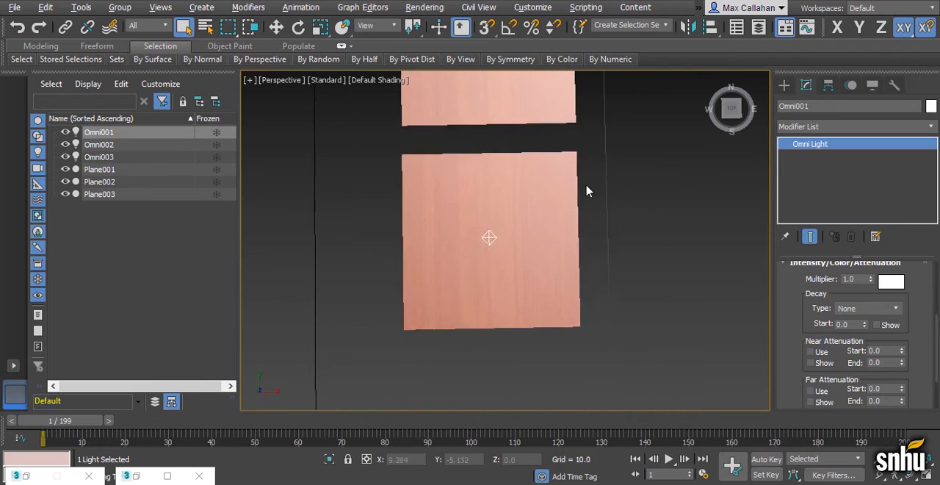
{"action": "scroll", "coordinate": [522, 220], "scroll_direction": "down", "scroll_amount": 1}
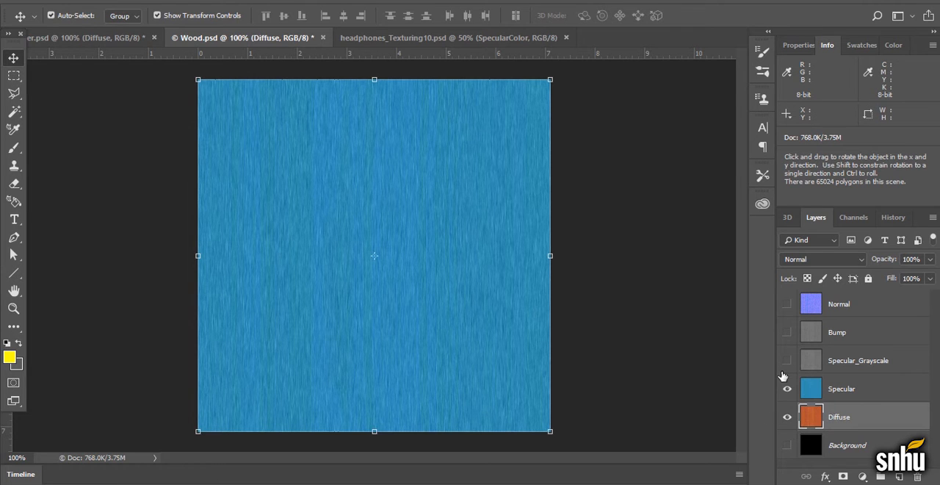
{"action": "left_click", "coordinate": [786, 359]}
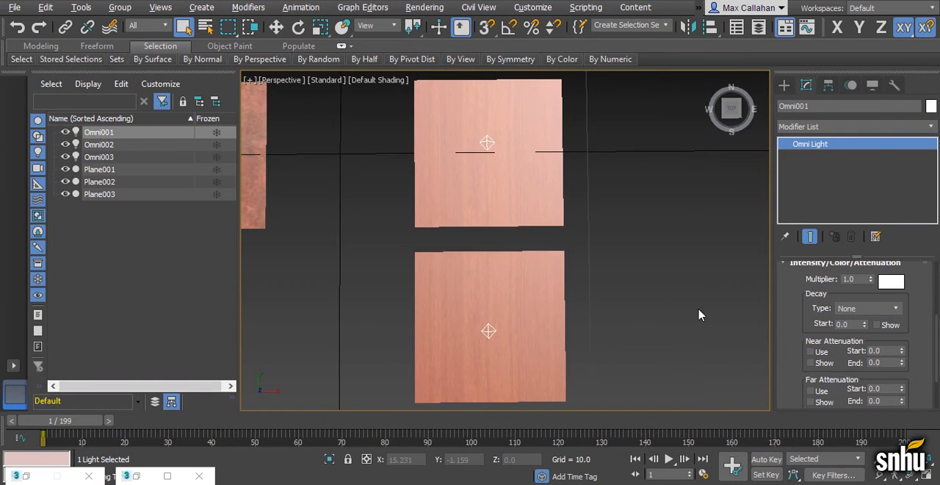
{"action": "left_click", "coordinate": [424, 7]}
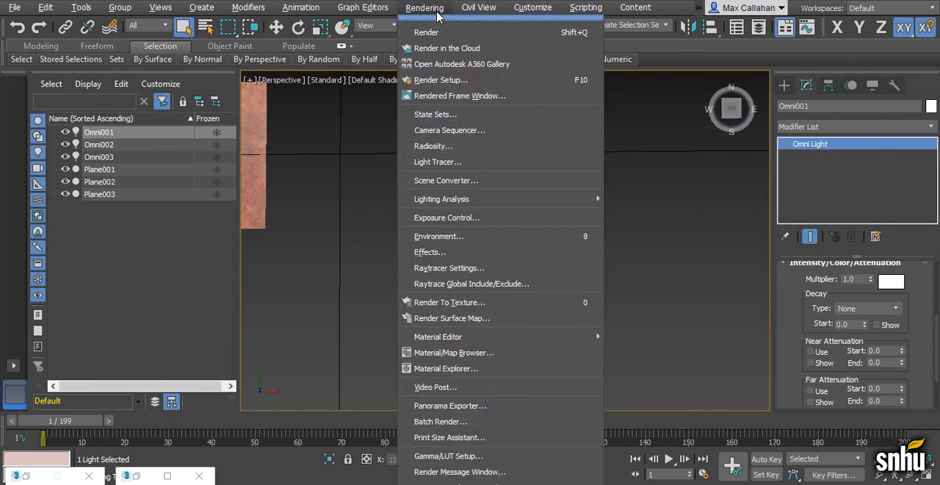
{"action": "left_click", "coordinate": [426, 31]}
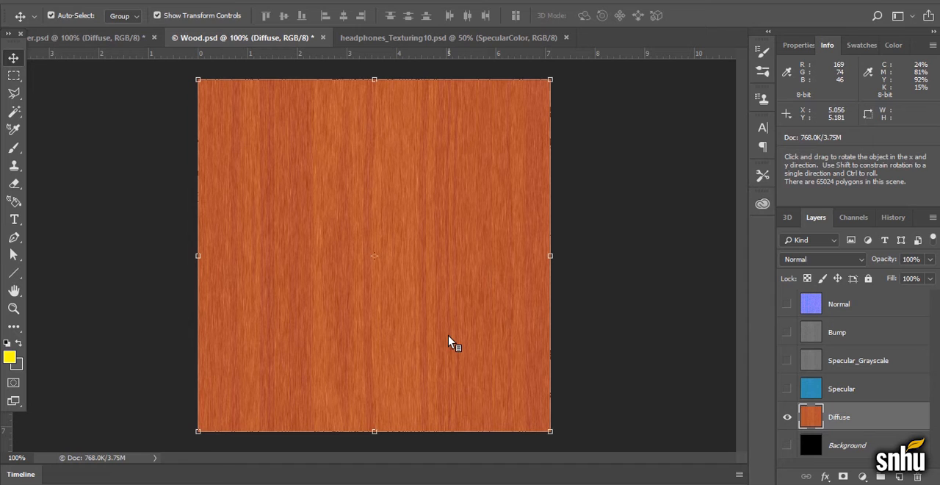
Switch to headphones_Texturing10.psd in Photoshop, hide its Diffuse layer and show the UVWs layer
{"action": "left_click", "coordinate": [470, 38]}
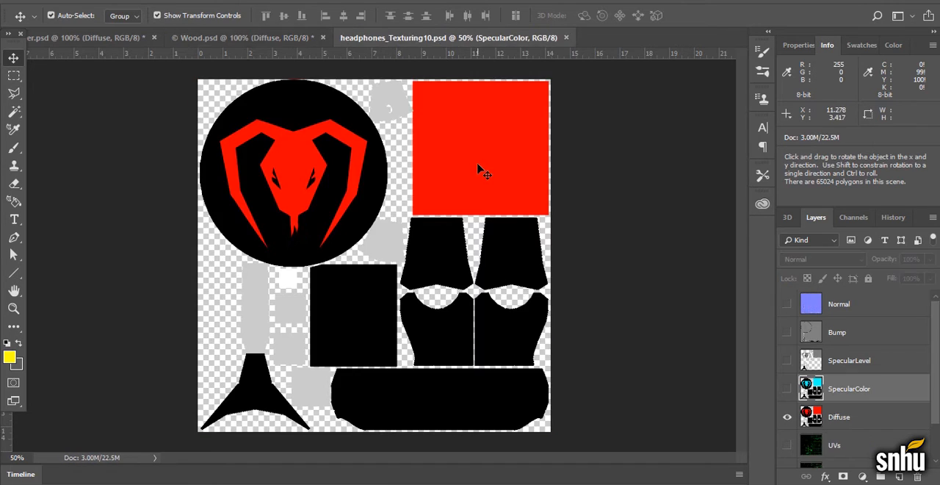
{"action": "scroll", "coordinate": [863, 416], "scroll_direction": "down", "scroll_amount": 2}
{"action": "left_click", "coordinate": [787, 370]}
{"action": "left_click", "coordinate": [788, 425]}
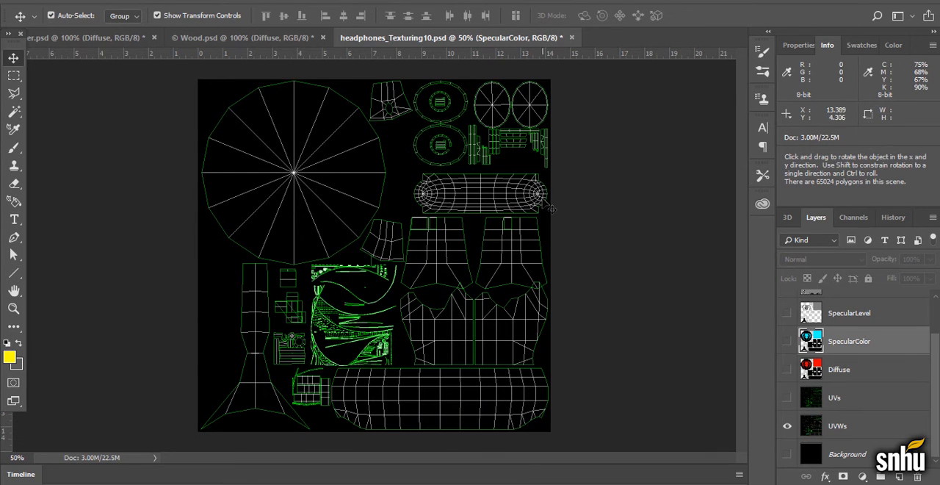
Compare the UVs and UVWs layers by toggling their visibility, leave both shown, and deselect the active layer
{"action": "left_click", "coordinate": [787, 397]}
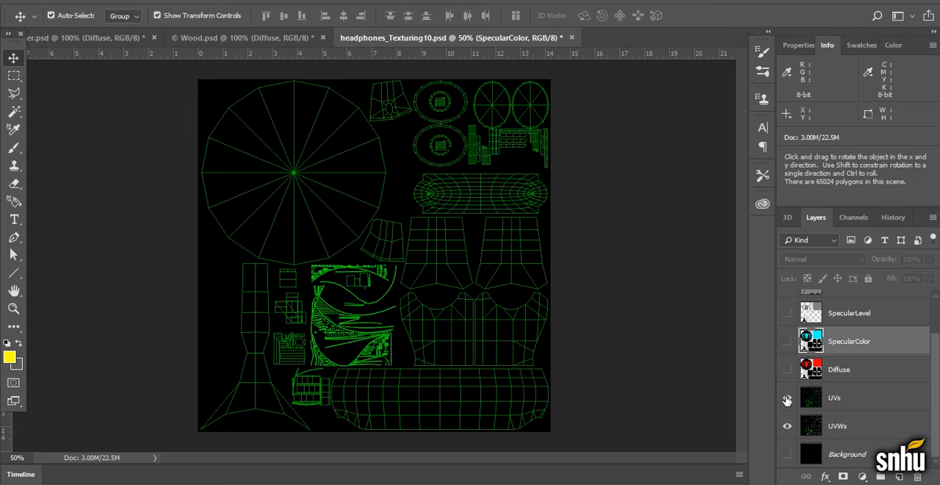
{"action": "left_click", "coordinate": [787, 426]}
{"action": "left_click", "coordinate": [787, 425]}
{"action": "left_click", "coordinate": [788, 403]}
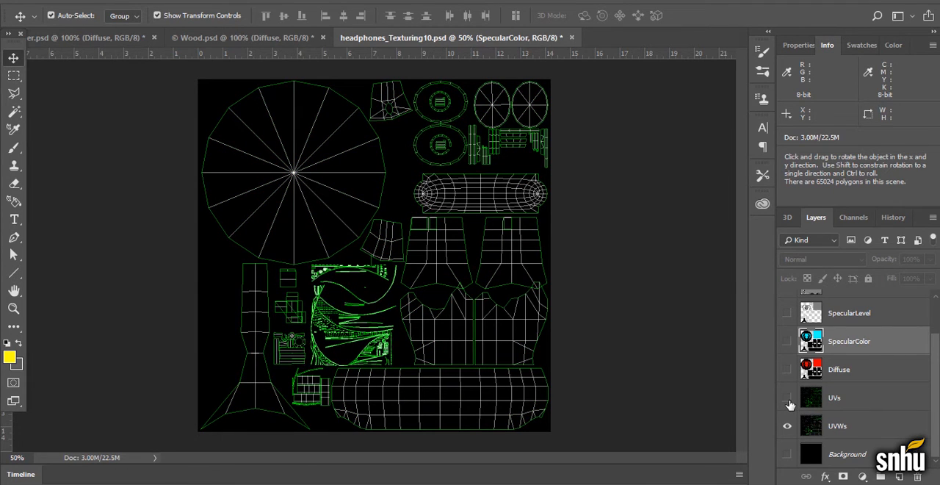
{"action": "left_click", "coordinate": [787, 399]}
{"action": "left_click", "coordinate": [670, 272]}
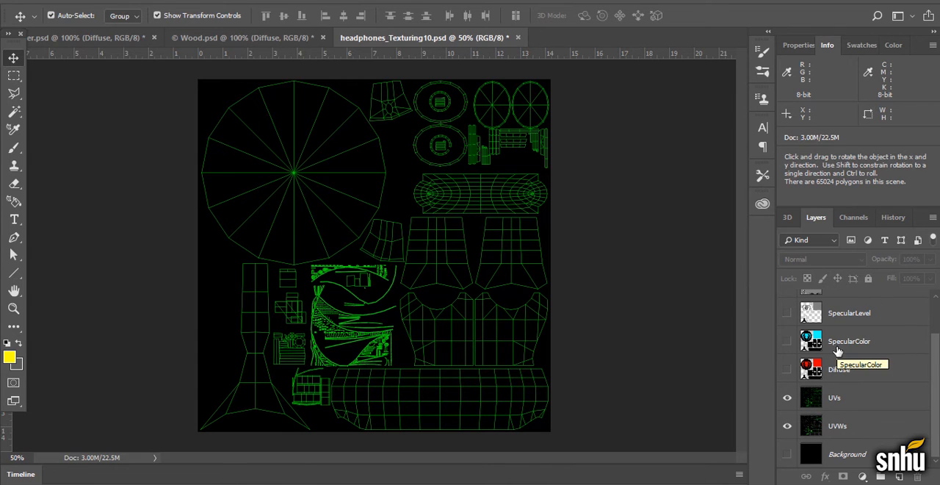
Show the Diffuse layer and set its opacity to 47% to reveal the UV wireframe beneath it
{"action": "left_click", "coordinate": [785, 372]}
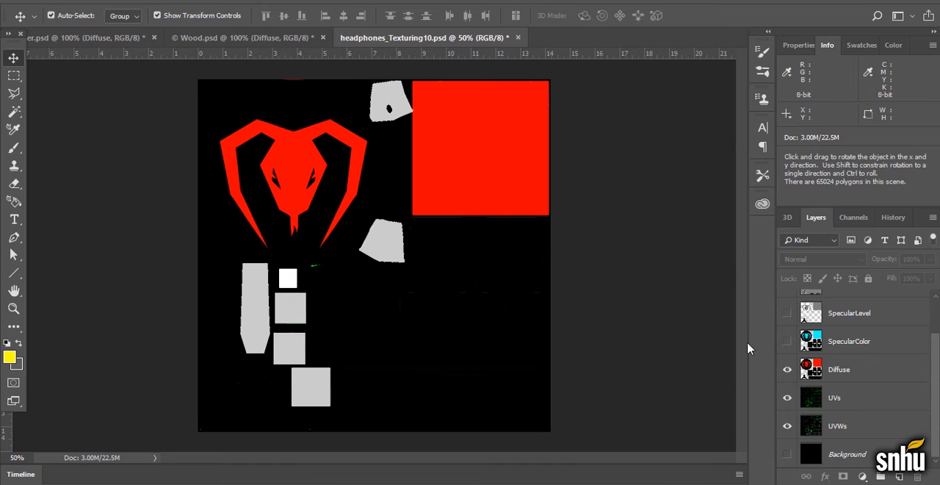
{"action": "left_click", "coordinate": [871, 360]}
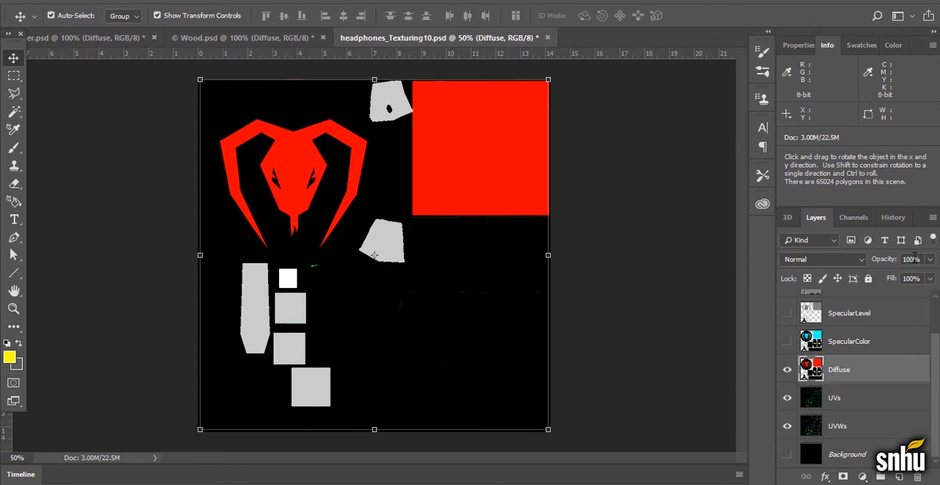
{"action": "left_click", "coordinate": [929, 260]}
{"action": "left_click_drag", "start_coordinate": [928, 269], "coordinate": [896, 275]}
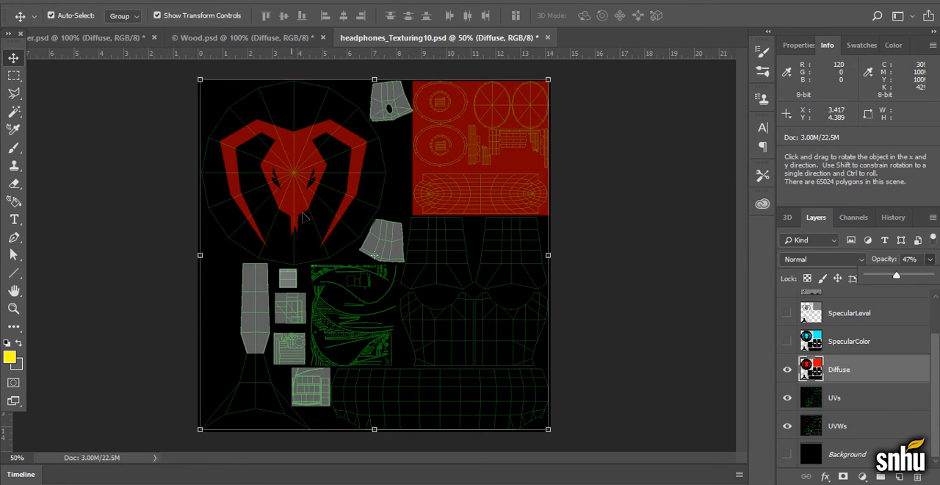
{"action": "left_click", "coordinate": [309, 153]}
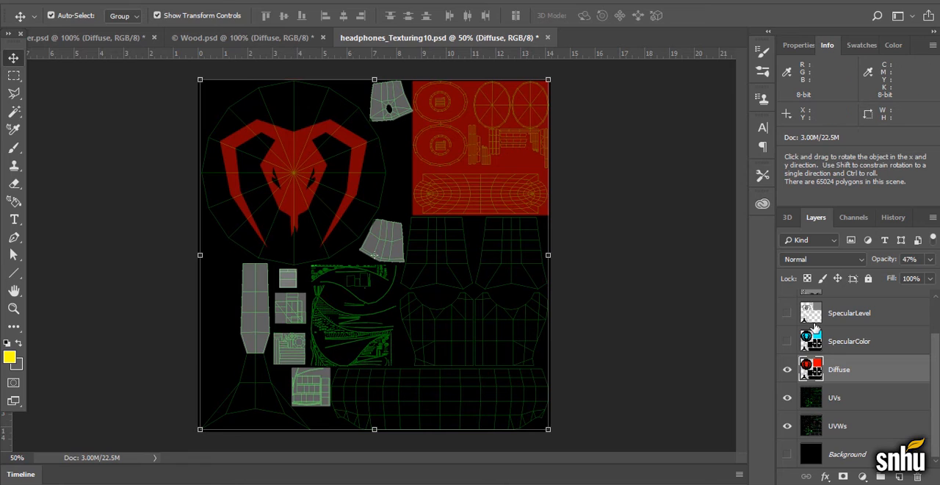
Show the SpecularColor, SpecularLevel and Bump layers in turn, leaving SpecularLevel hidden and the Bump layer selected
{"action": "left_click", "coordinate": [788, 341]}
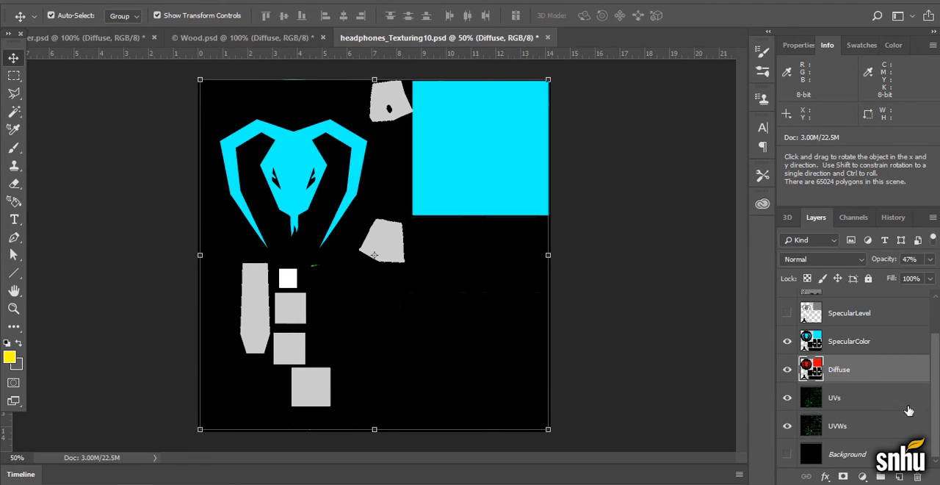
{"action": "left_click", "coordinate": [788, 314]}
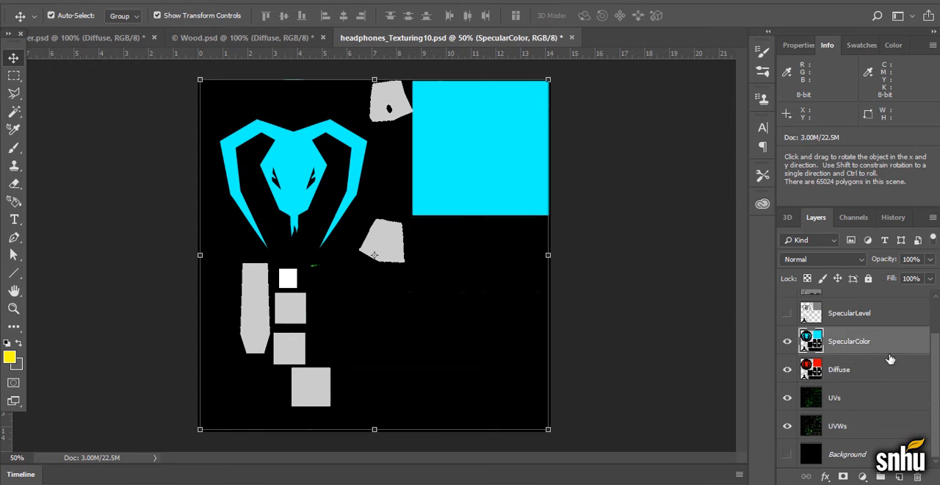
{"action": "scroll", "coordinate": [890, 359], "scroll_direction": "up", "scroll_amount": 2}
{"action": "left_click", "coordinate": [789, 333]}
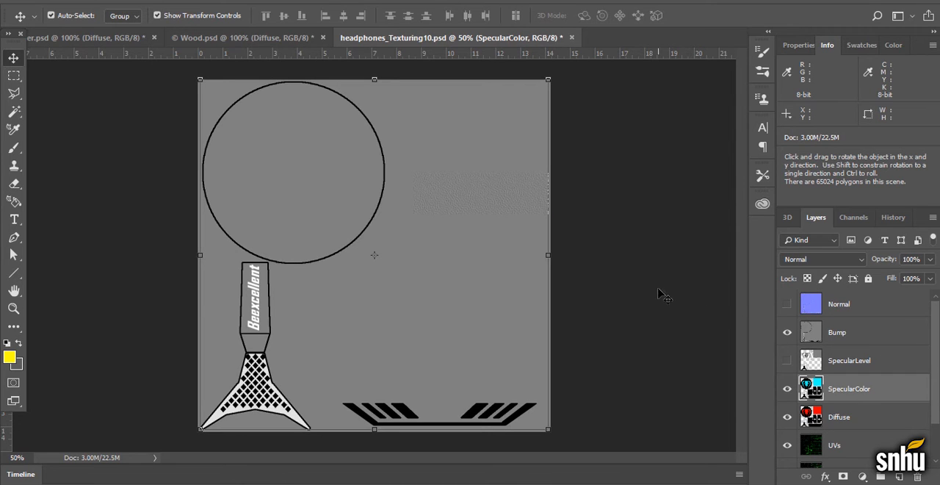
{"action": "left_click", "coordinate": [531, 319]}
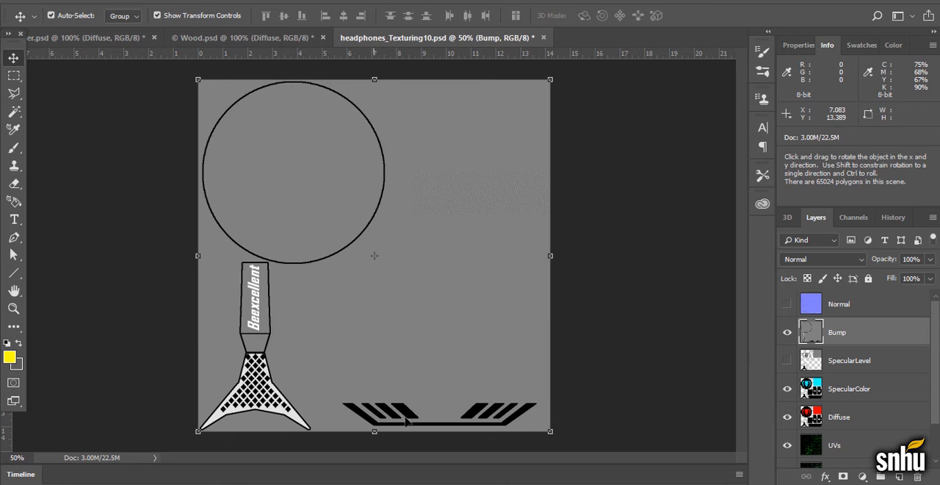
Show the Normal layer over the Bump layer and look up the 3D filters that can generate a normal map
{"action": "left_click", "coordinate": [787, 304]}
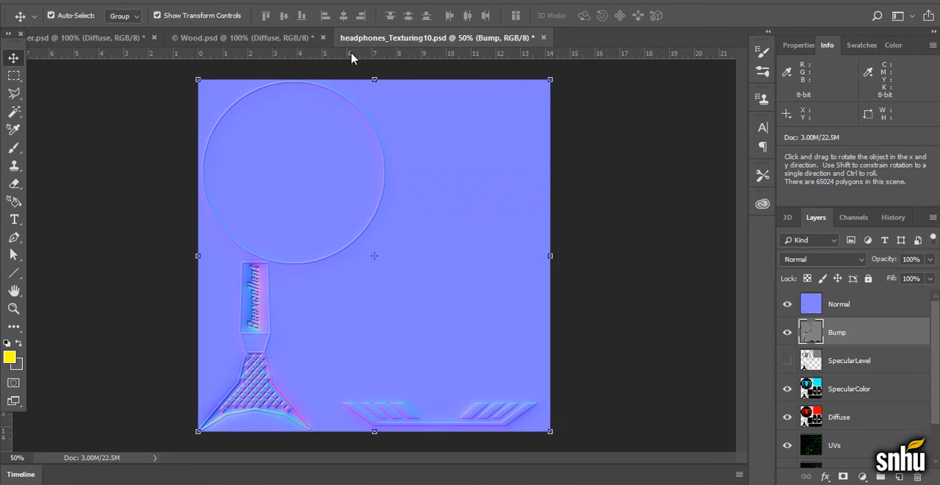
{"action": "left_click", "coordinate": [208, 0]}
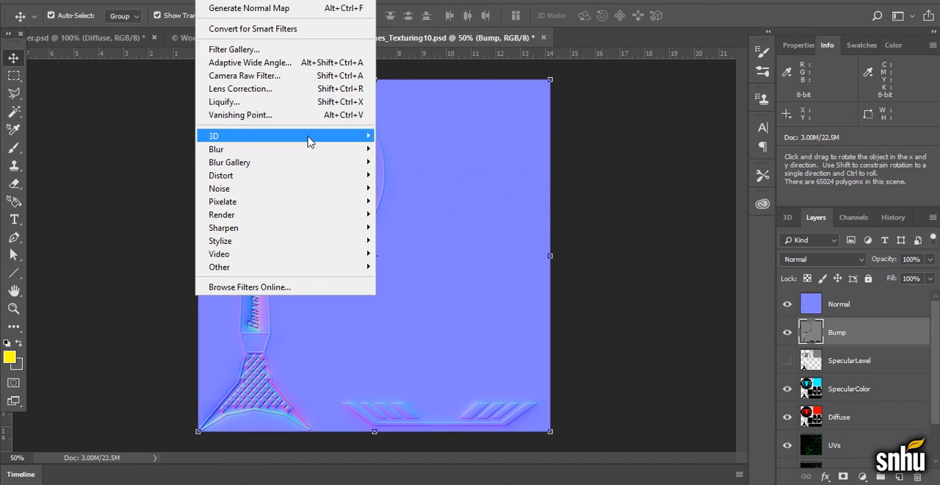
{"action": "mouse_move", "coordinate": [371, 136]}
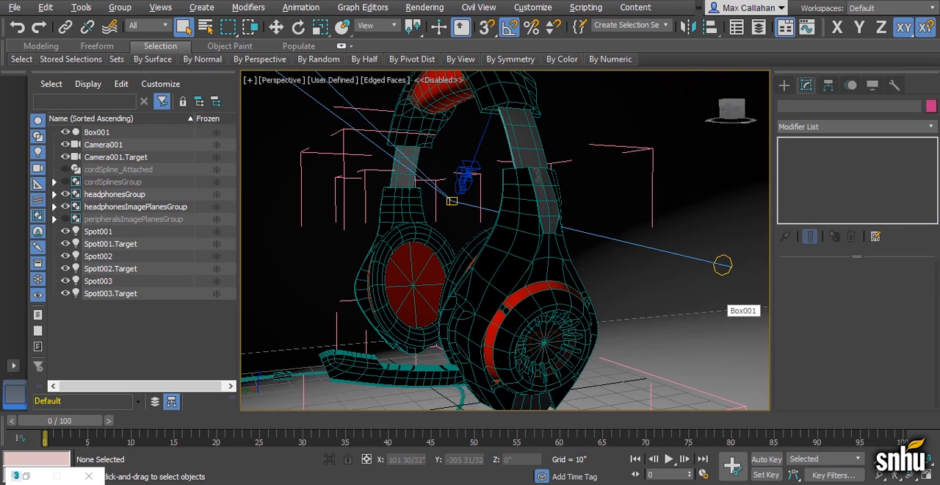
Switch to 3ds Max and examine which maps feed the headphones material 14 - Default, including its Normal Bump slot
{"action": "key", "text": "m"}
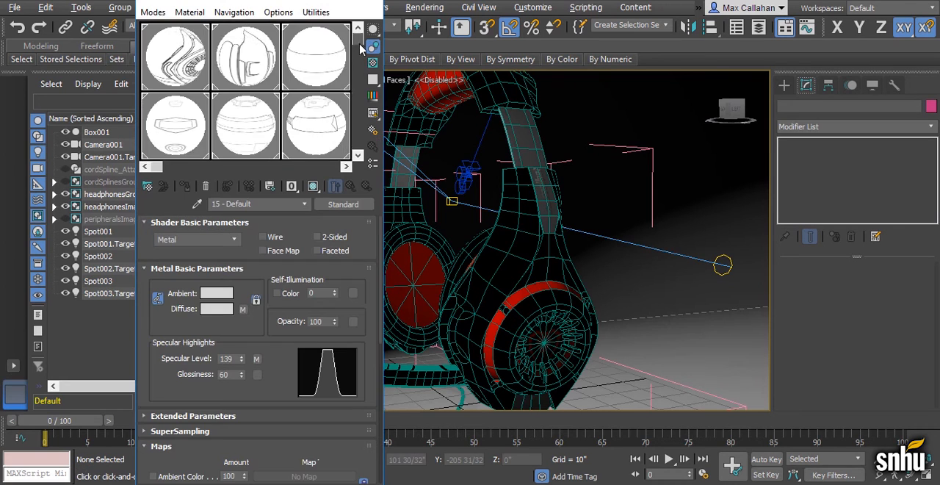
{"action": "left_click_drag", "start_coordinate": [359, 44], "coordinate": [358, 104]}
{"action": "left_click", "coordinate": [245, 121]}
{"action": "scroll", "coordinate": [367, 444], "scroll_direction": "down", "scroll_amount": 3}
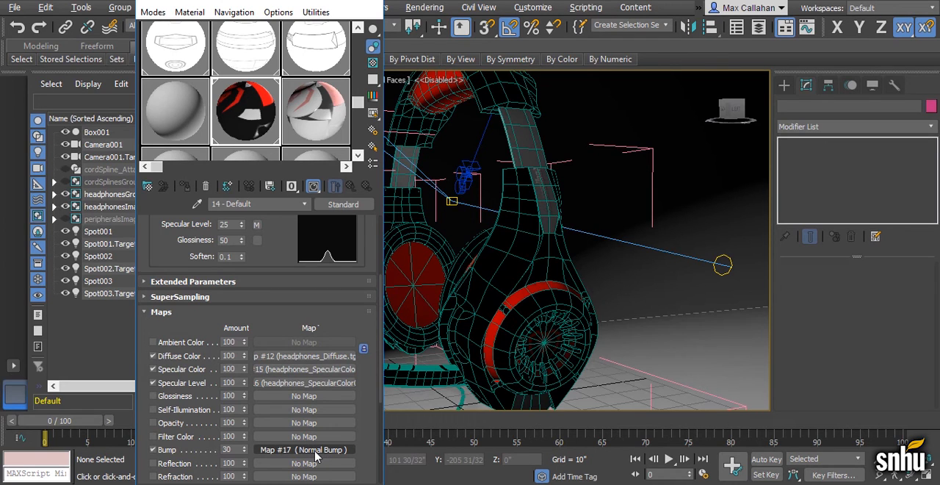
On the unused Material #0, assign a Bitmap without an image file to Diffuse Color and a Normal Bump map to Bump
{"action": "left_click", "coordinate": [185, 126]}
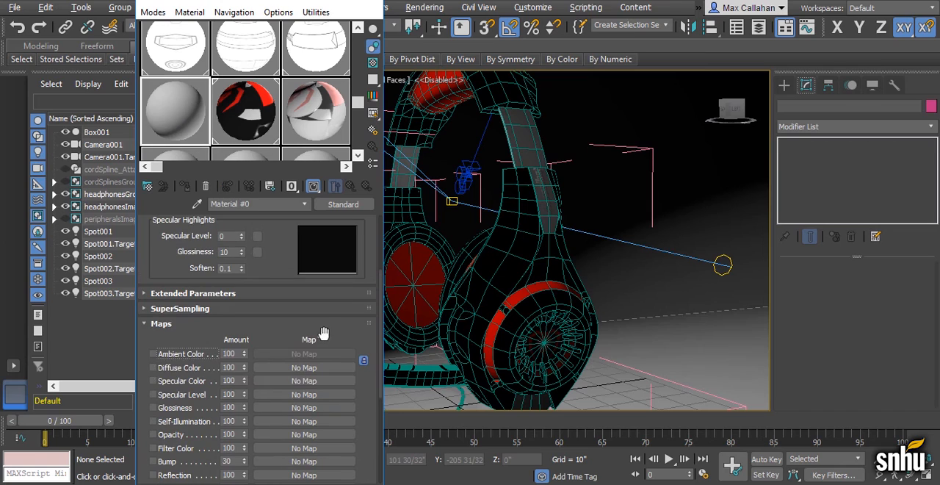
{"action": "left_click", "coordinate": [304, 368]}
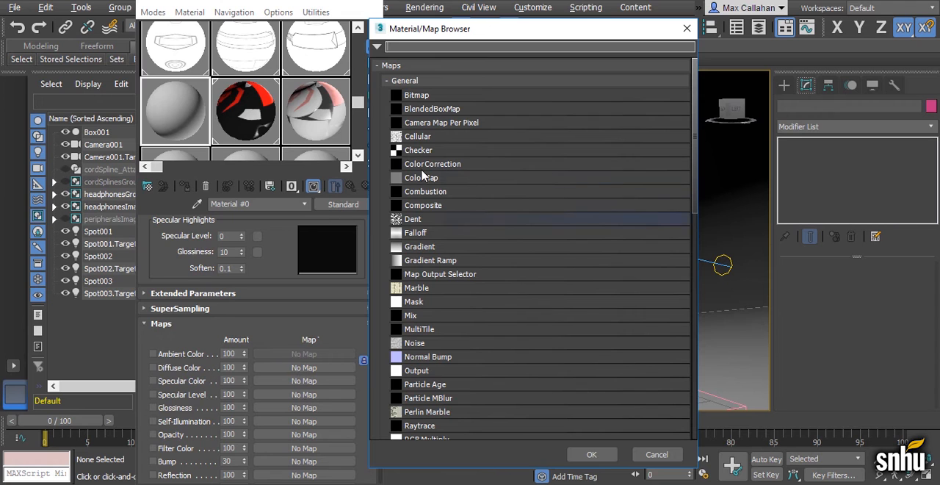
{"action": "double_click", "coordinate": [438, 97]}
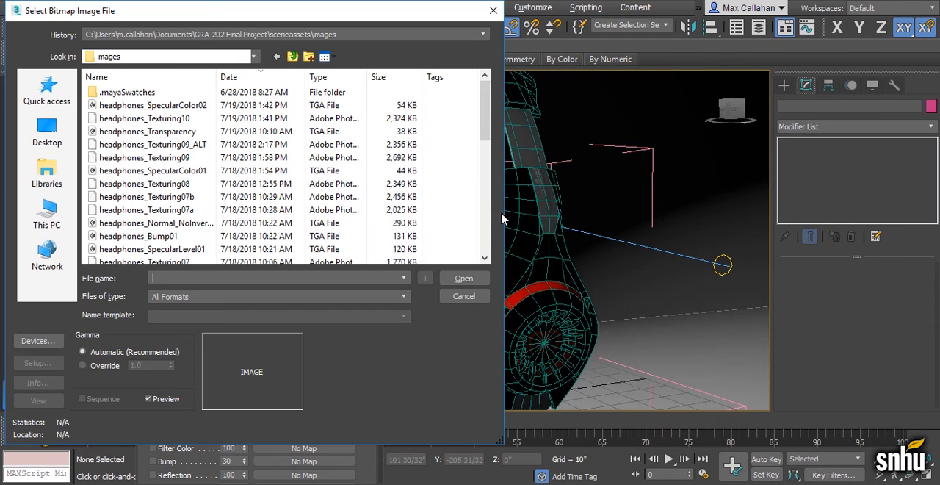
{"action": "left_click", "coordinate": [464, 299]}
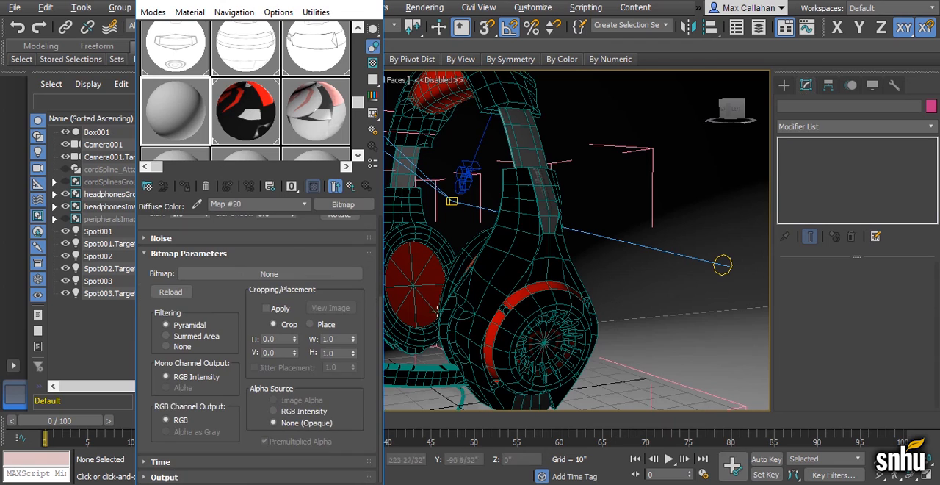
{"action": "left_click", "coordinate": [351, 188]}
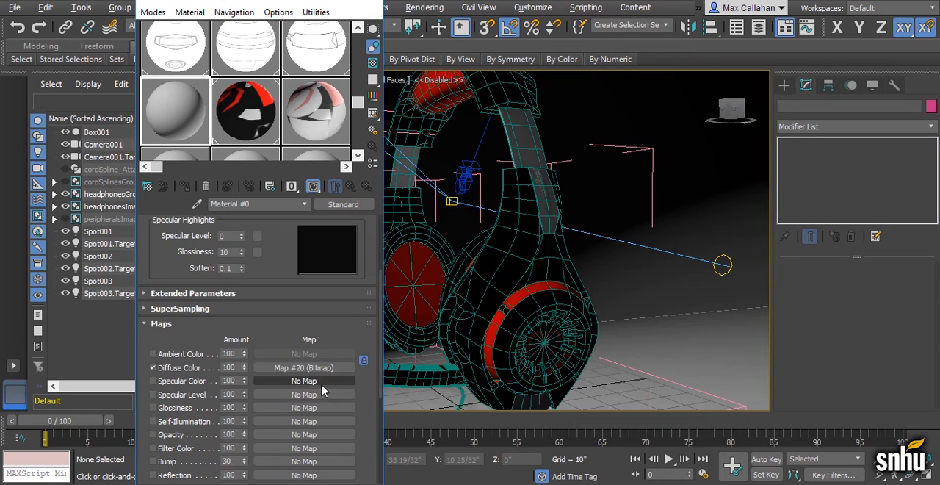
{"action": "left_click", "coordinate": [314, 463]}
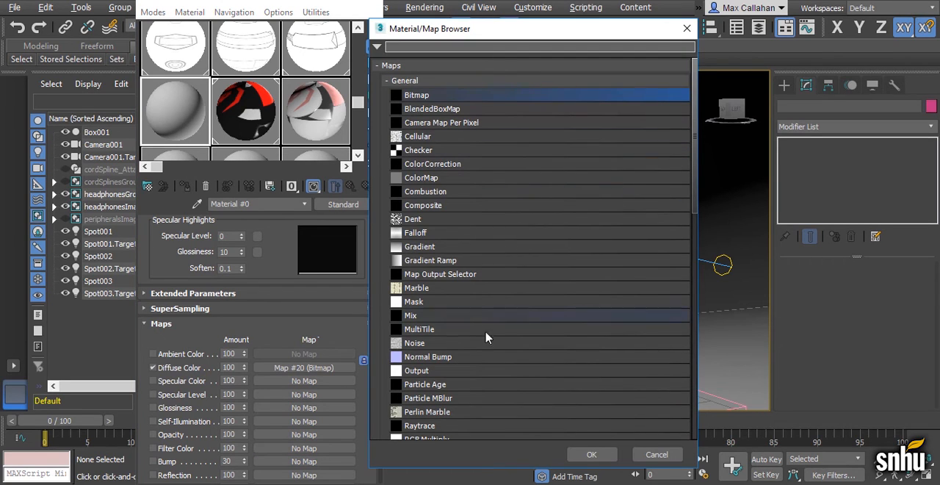
{"action": "double_click", "coordinate": [439, 357]}
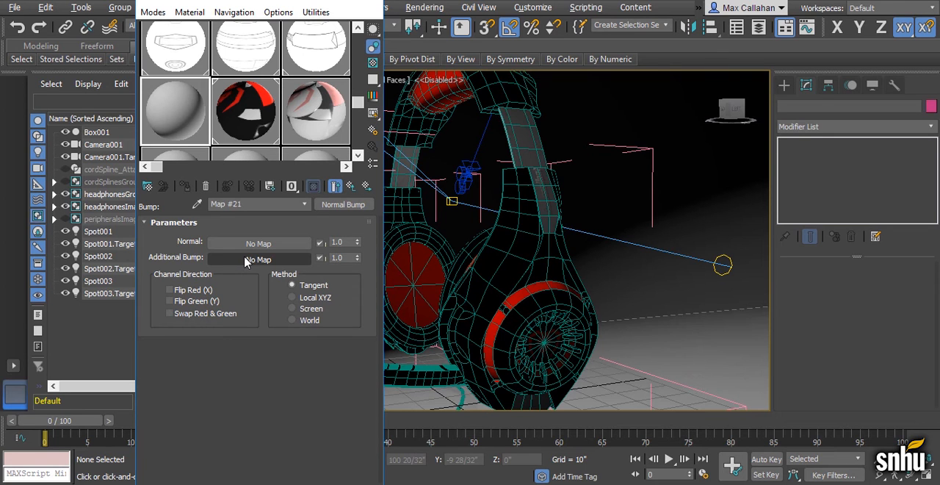
Examine the raised brand lettering on the headphones' side arm up close in the Perspective view
{"action": "scroll", "coordinate": [568, 217], "scroll_direction": "down", "scroll_amount": 3}
{"action": "scroll", "coordinate": [567, 216], "scroll_direction": "up", "scroll_amount": 10}
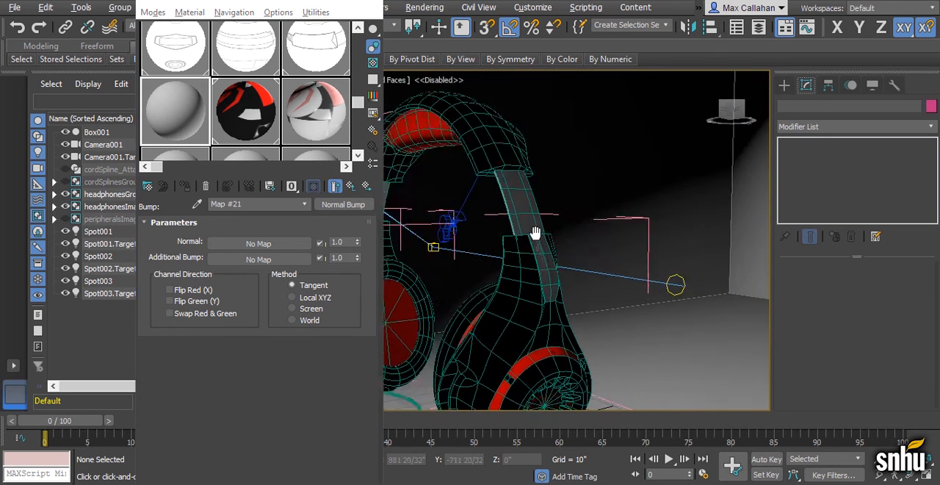
{"action": "scroll", "coordinate": [567, 197], "scroll_direction": "up", "scroll_amount": 8}
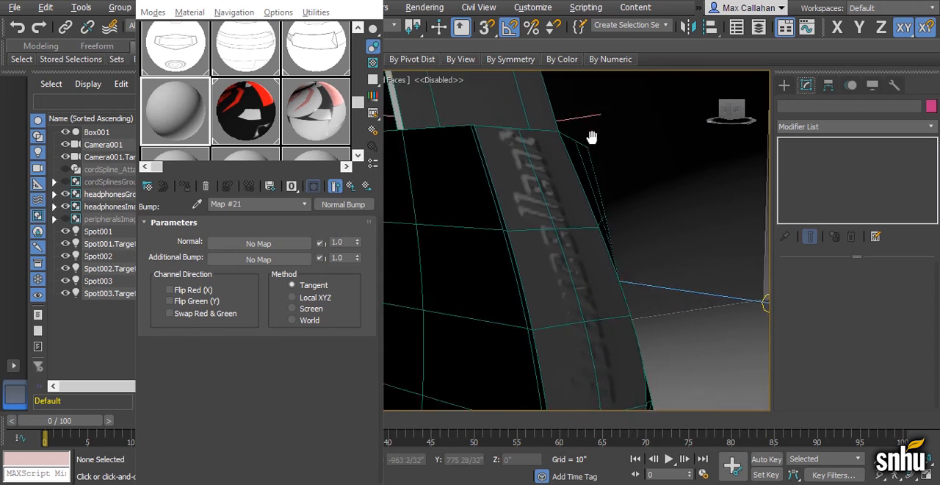
{"action": "middle_click_drag", "start_coordinate": [545, 169], "coordinate": [562, 168]}
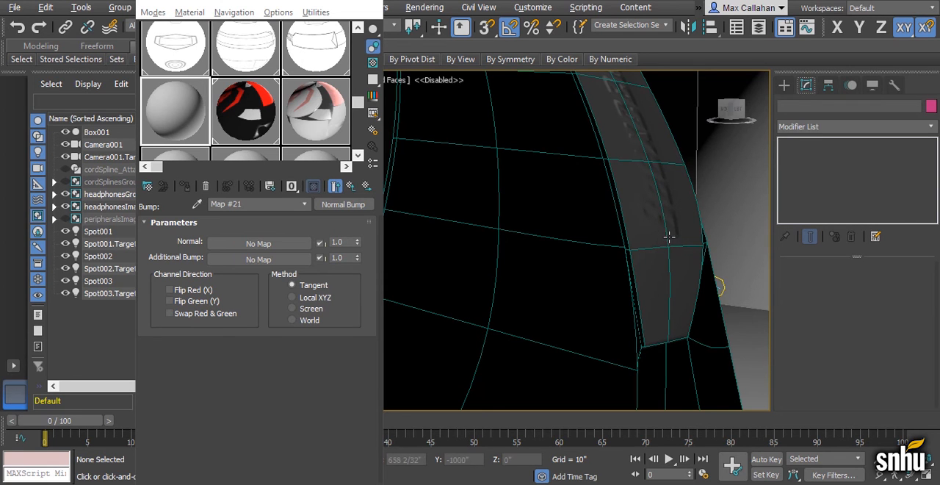
{"action": "scroll", "coordinate": [661, 237], "scroll_direction": "down", "scroll_amount": 5}
{"action": "middle_click_drag", "start_coordinate": [600, 239], "coordinate": [620, 245], "text": "alt"}
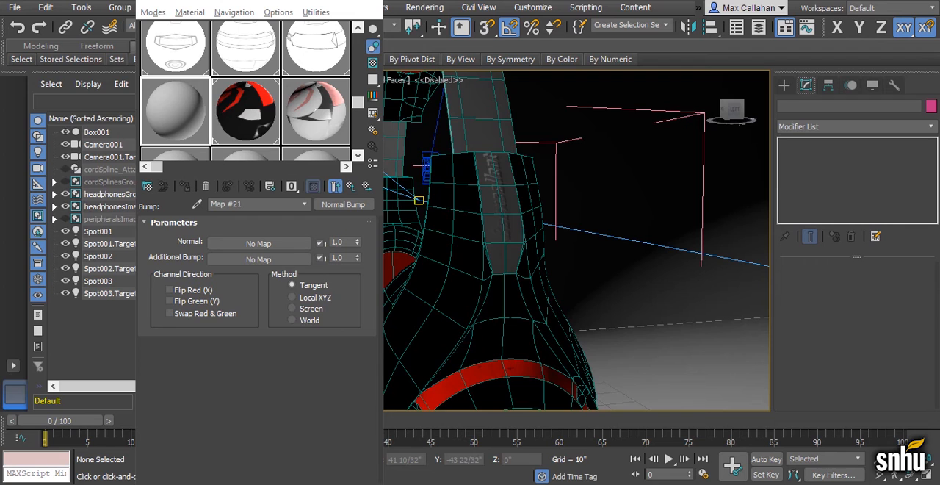
Switch to Photoshop, hide the Normal layer to compare it with the Bump layer, and return to 3ds Max
{"action": "left_click", "coordinate": [604, 447]}
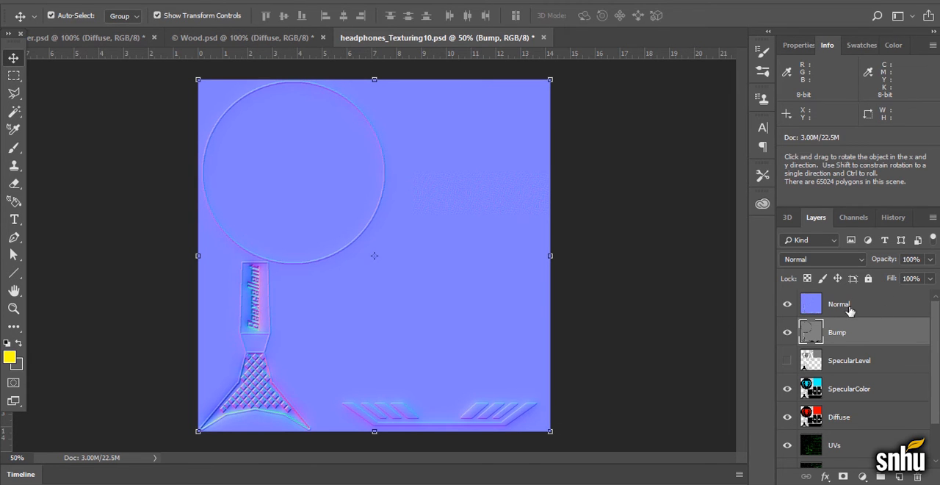
{"action": "left_click", "coordinate": [787, 304]}
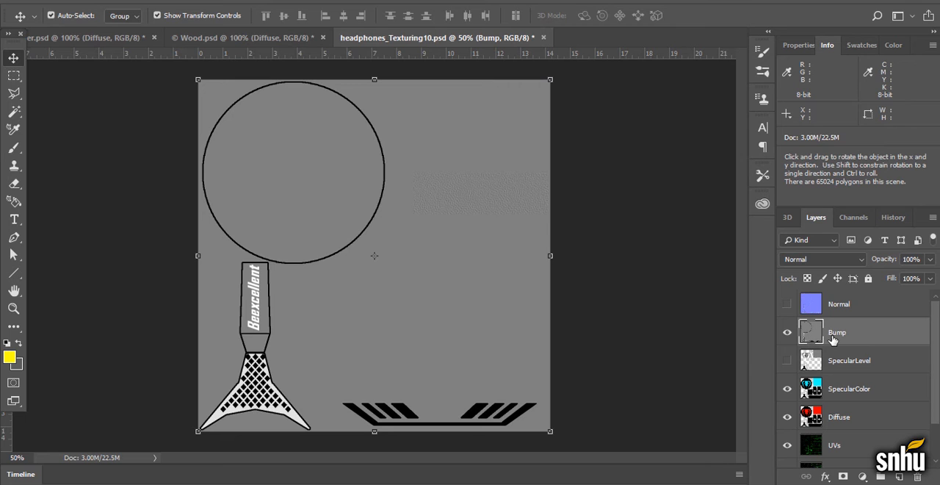
{"action": "key", "text": "alt+Tab"}
Render the Perspective view framed closely on the near ear cup and side arm of the headphones
{"action": "scroll", "coordinate": [500, 222], "scroll_direction": "down", "scroll_amount": 8}
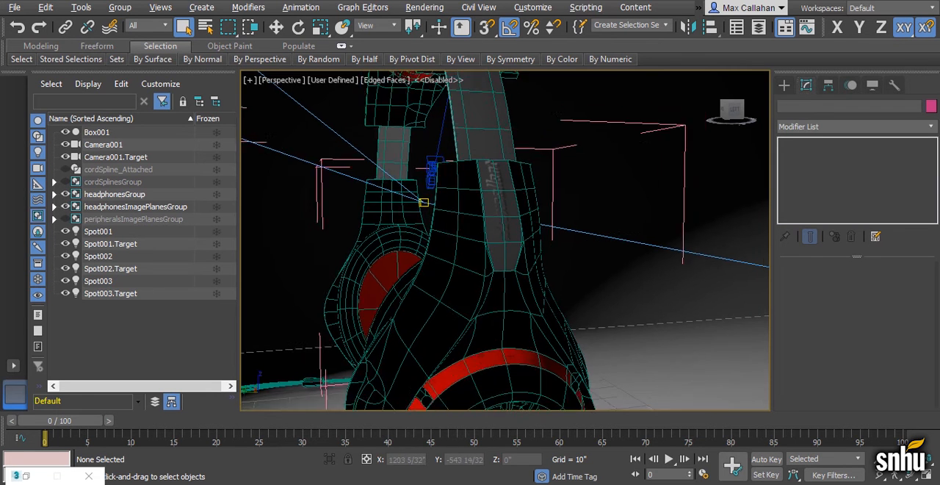
{"action": "middle_click_drag", "start_coordinate": [499, 222], "coordinate": [519, 228], "text": "alt"}
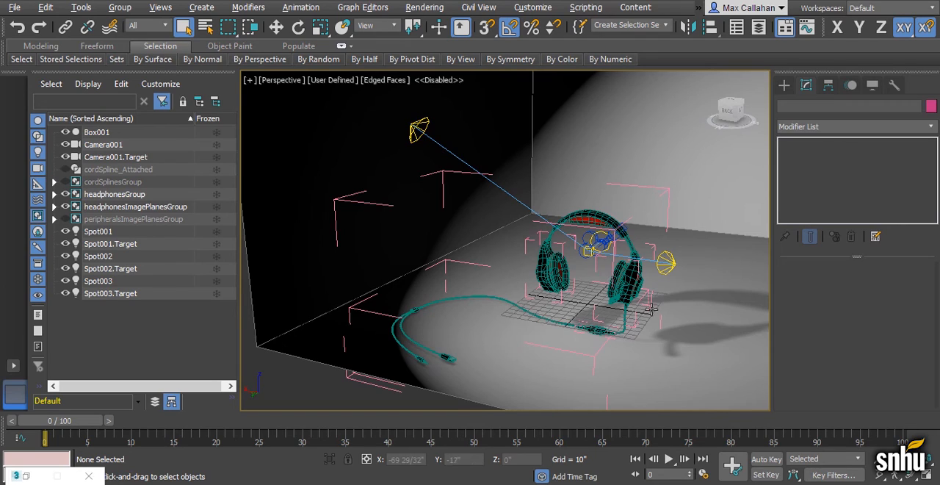
{"action": "middle_click_drag", "start_coordinate": [632, 310], "coordinate": [595, 298], "text": "alt"}
{"action": "scroll", "coordinate": [601, 274], "scroll_direction": "up", "scroll_amount": 10}
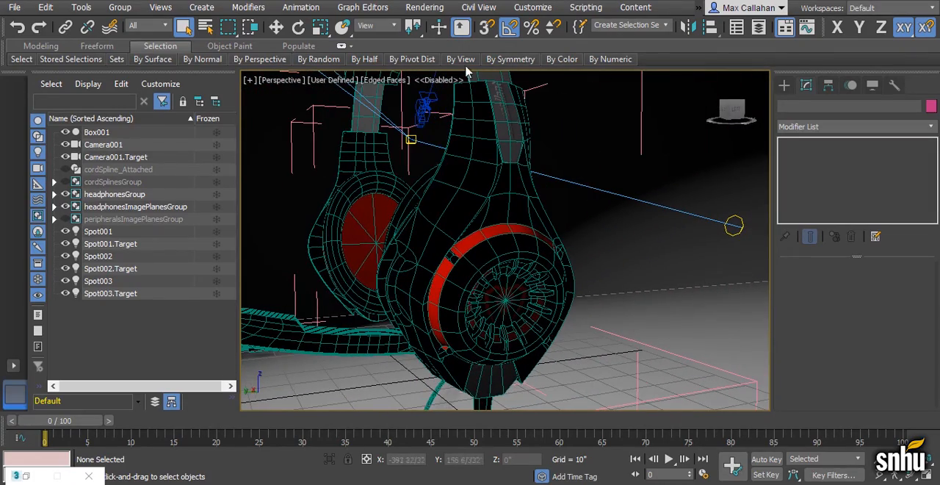
{"action": "left_click", "coordinate": [425, 7]}
{"action": "left_click", "coordinate": [428, 32]}
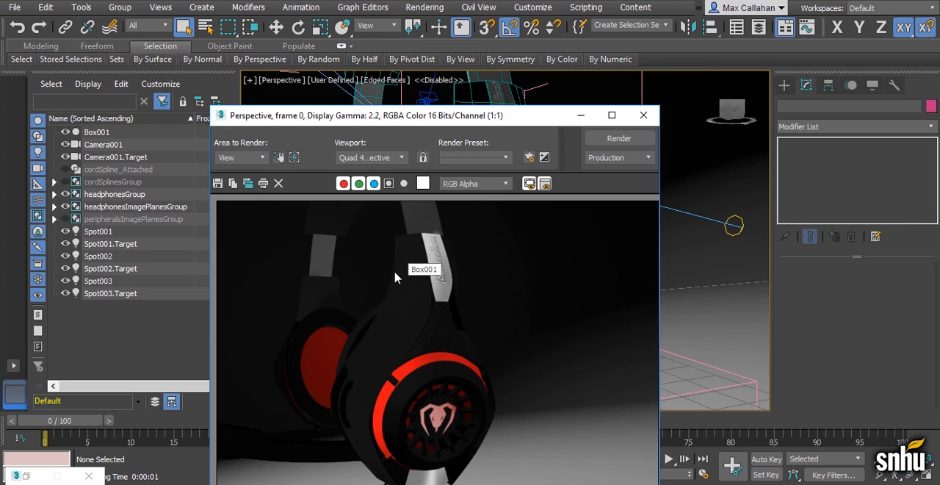
Switch the Material Editor to Slate mode and browse its list of available material types
{"action": "key", "text": "m"}
{"action": "left_click", "coordinate": [152, 11]}
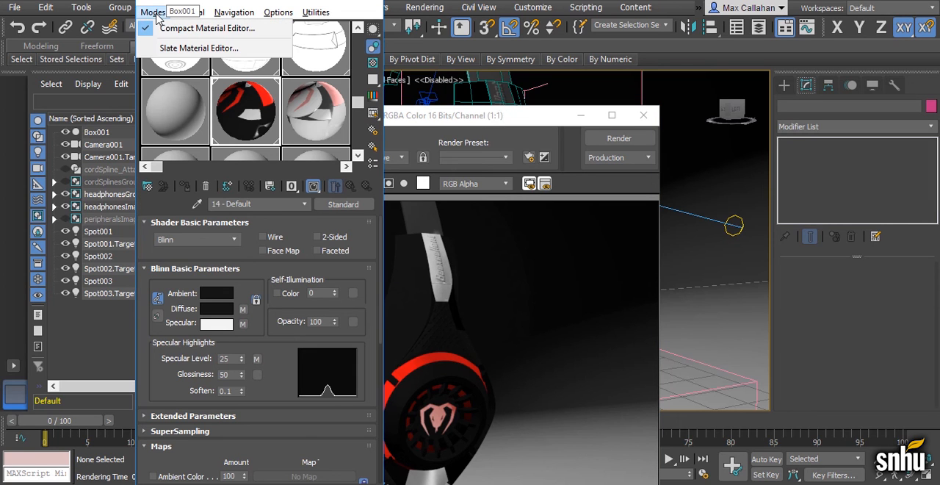
{"action": "left_click", "coordinate": [177, 48]}
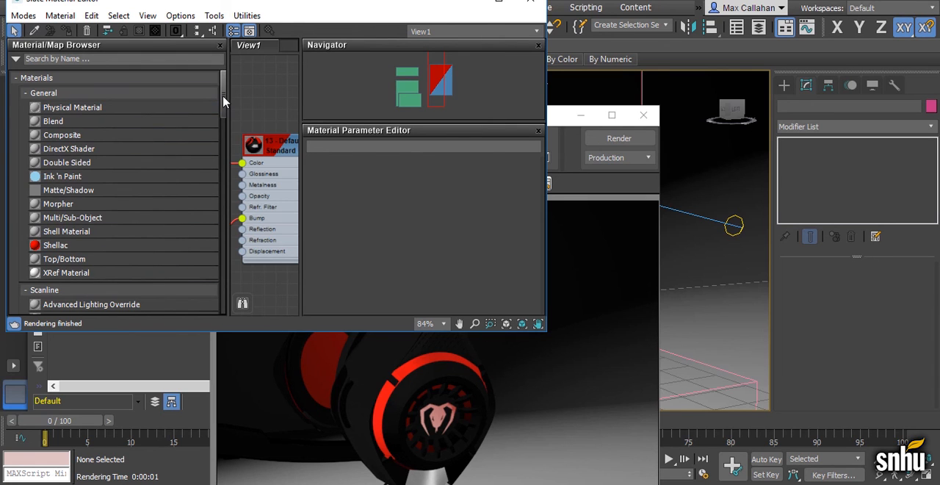
{"action": "mouse_move", "coordinate": [223, 106]}
{"action": "left_mouse_down"}
{"action": "mouse_move", "coordinate": [227, 143]}
{"action": "mouse_move", "coordinate": [233, 94]}
{"action": "left_mouse_up"}
{"action": "left_click", "coordinate": [499, 3]}
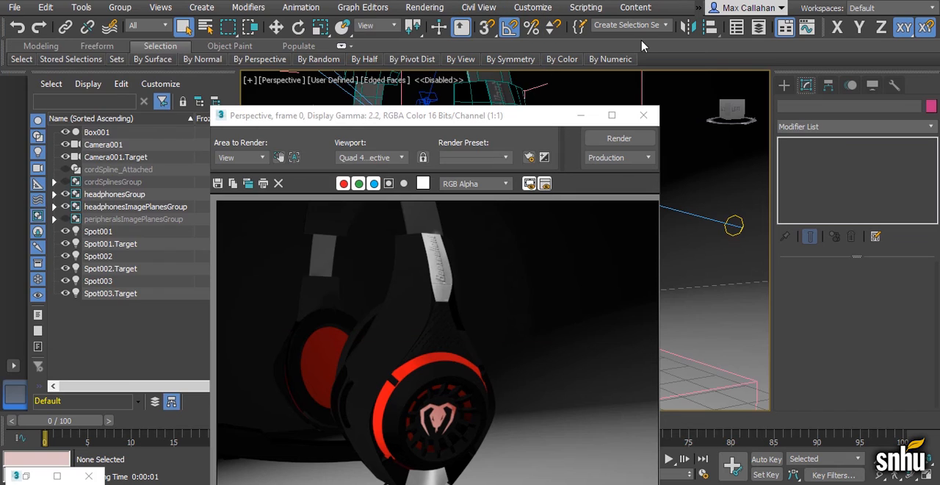
Open Render Setup and change the renderer to Quicksilver Hardware Renderer
{"action": "left_click", "coordinate": [423, 8]}
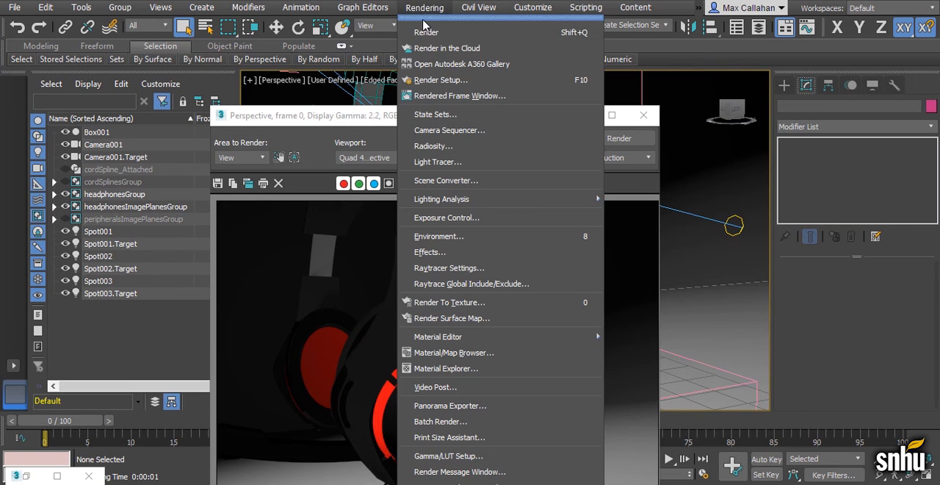
{"action": "left_click", "coordinate": [443, 89]}
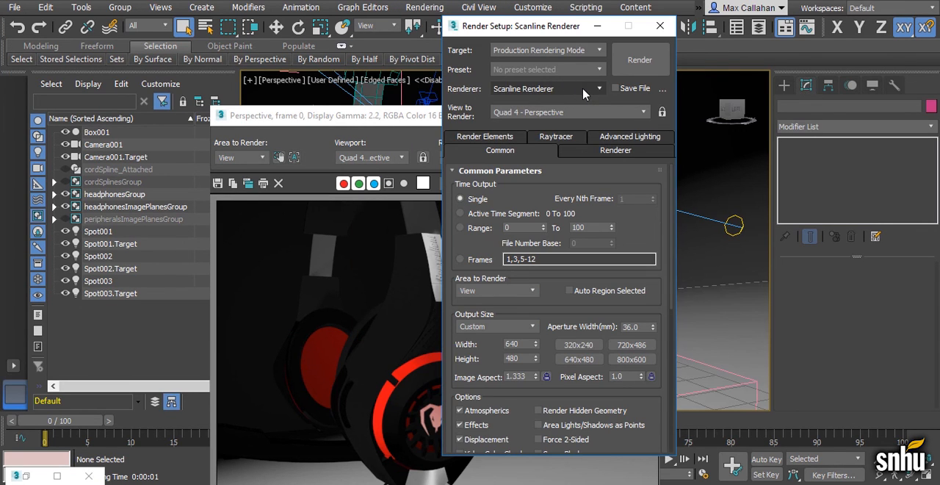
{"action": "left_click", "coordinate": [583, 89]}
{"action": "left_click", "coordinate": [583, 89]}
{"action": "left_click", "coordinate": [584, 89]}
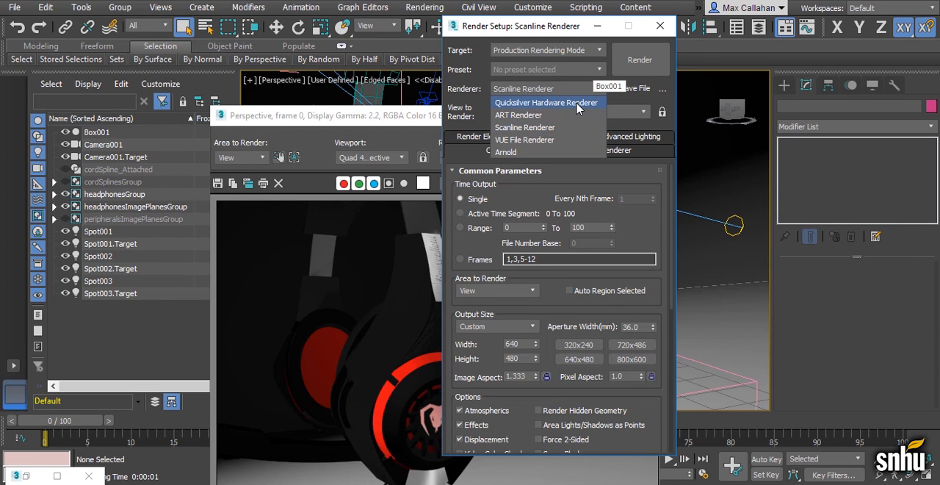
{"action": "left_click", "coordinate": [577, 104]}
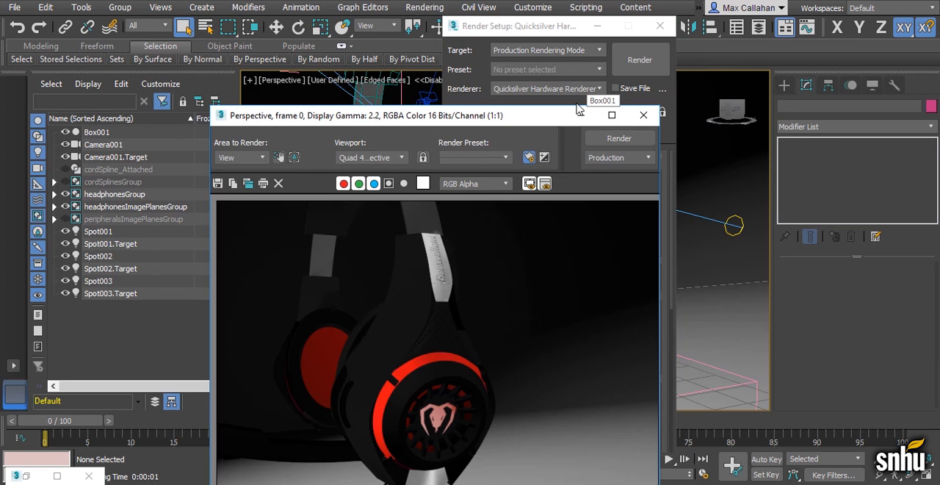
Minimize the rendered frame and restore the Slate Material Editor to compare its Autodesk materials with the chosen renderer
{"action": "left_click", "coordinate": [579, 116]}
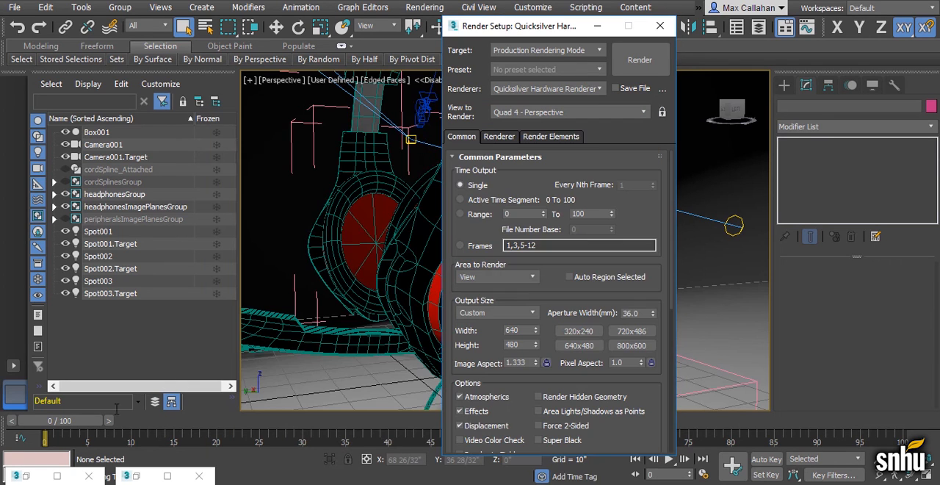
{"action": "left_click", "coordinate": [26, 475]}
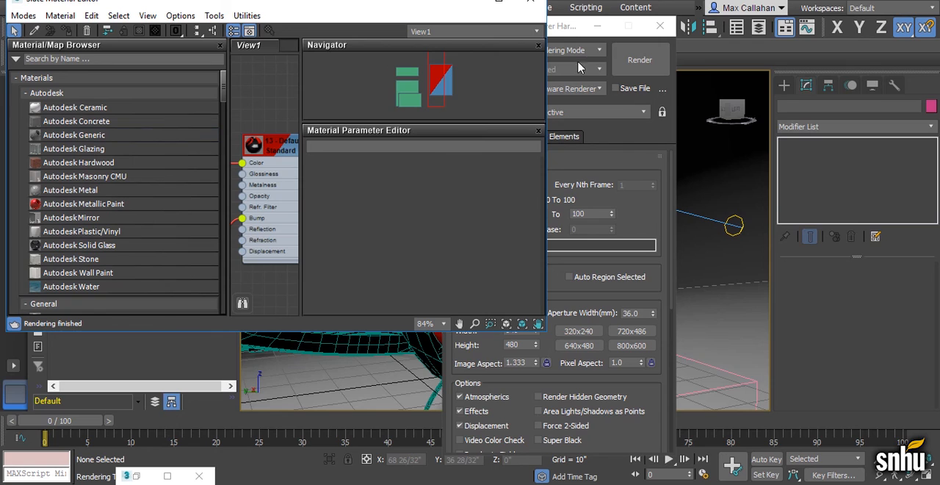
{"action": "left_click", "coordinate": [572, 31]}
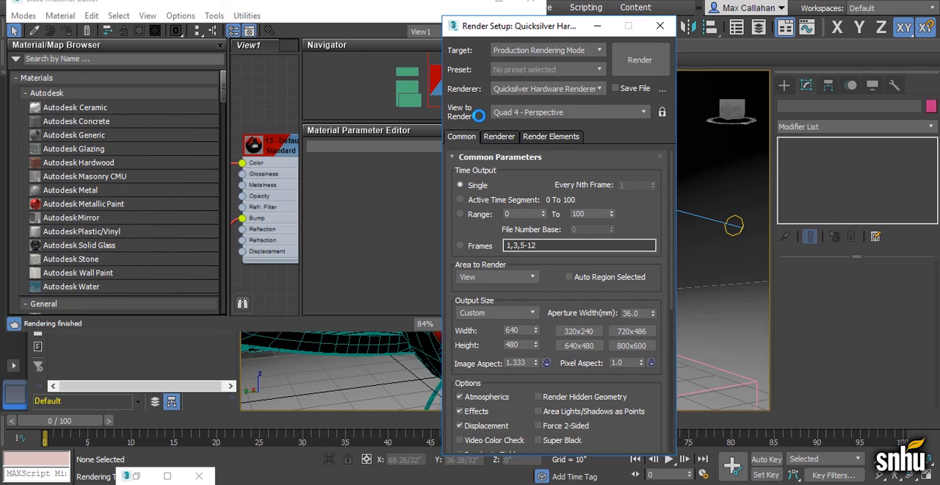
Return the Material Editor to Compact mode and review the shader types offered for 14 - Default, keeping Blinn
{"action": "left_click", "coordinate": [25, 16]}
{"action": "left_click", "coordinate": [41, 33]}
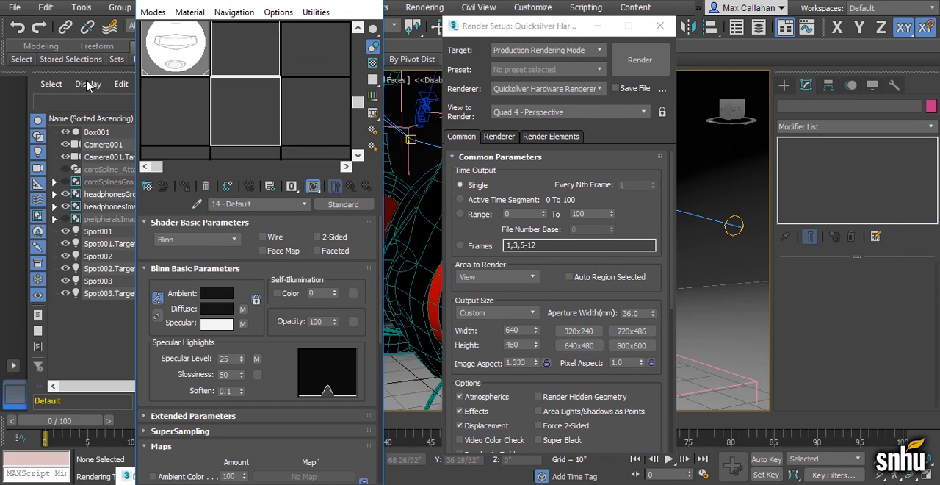
{"action": "left_click", "coordinate": [218, 241]}
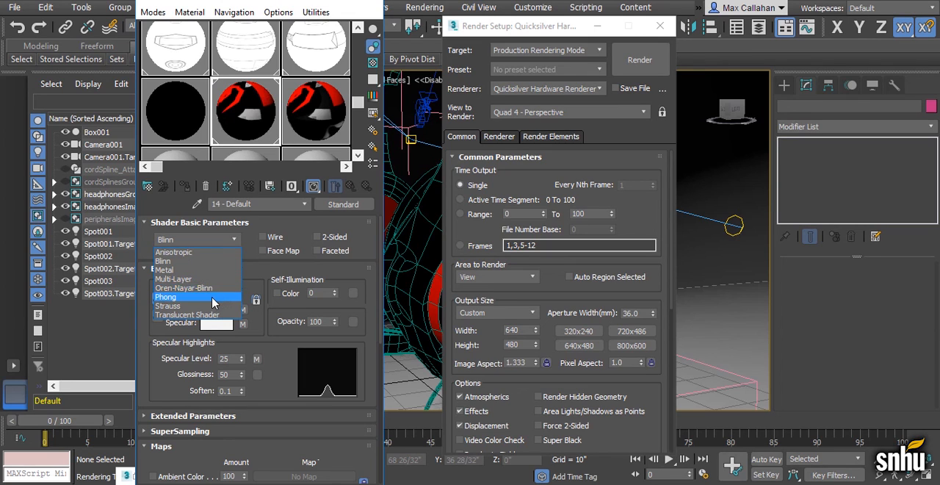
{"action": "left_click", "coordinate": [285, 230]}
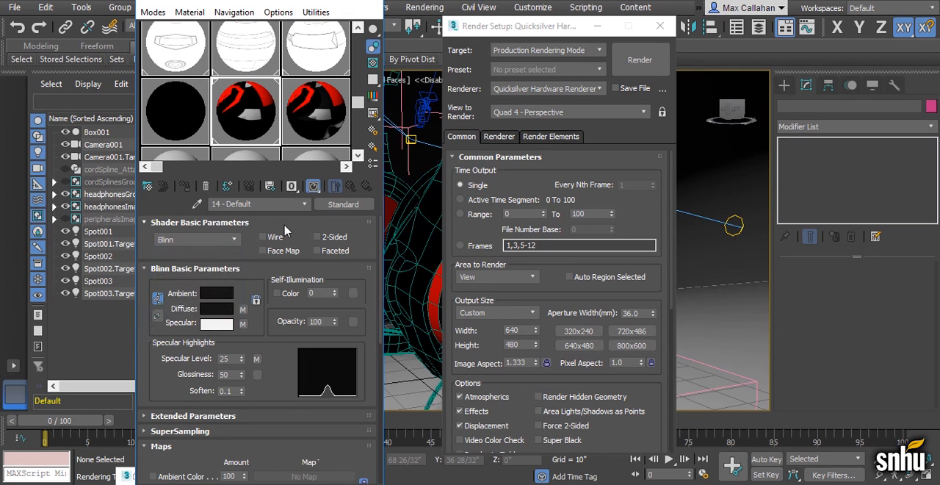